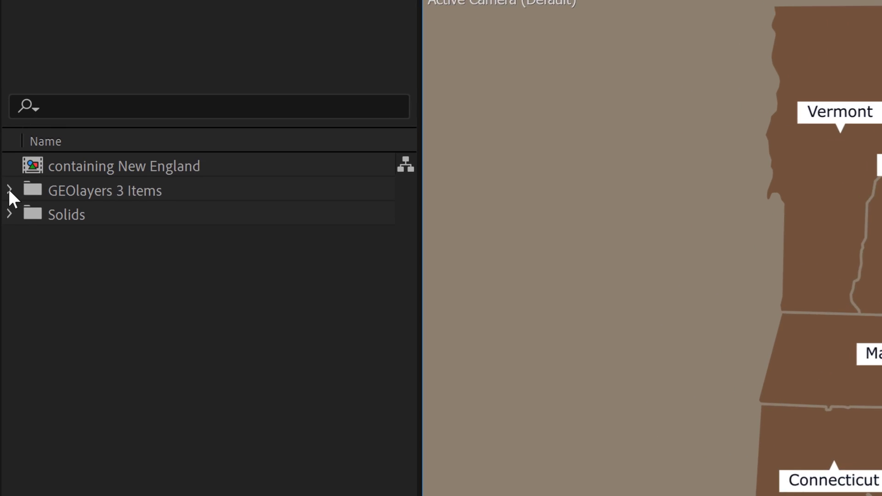
Step: Expand GEOlayers 3 Items > Label Templates in the Project panel and show the GEOlayers template list
left_click(9, 190)
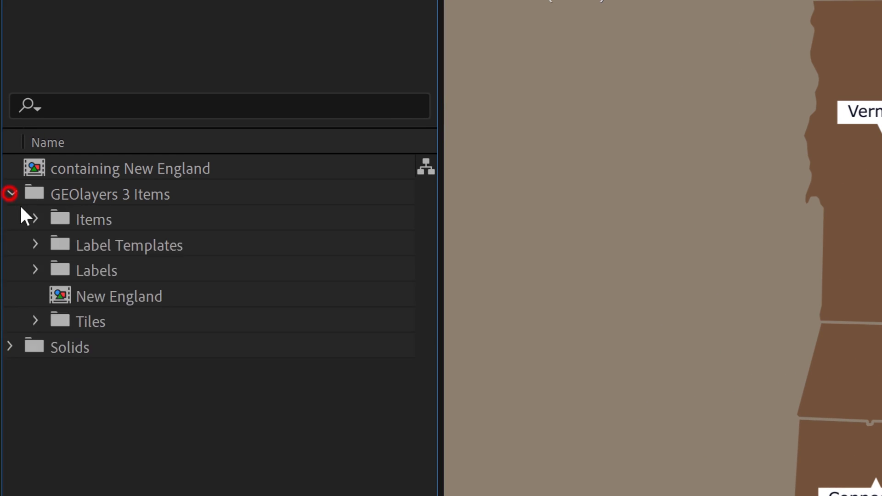
left_click(35, 244)
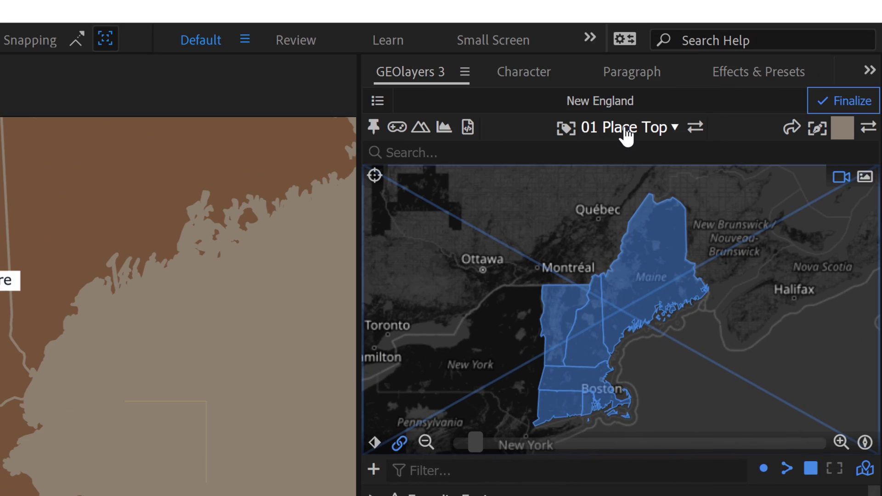
left_click(626, 129)
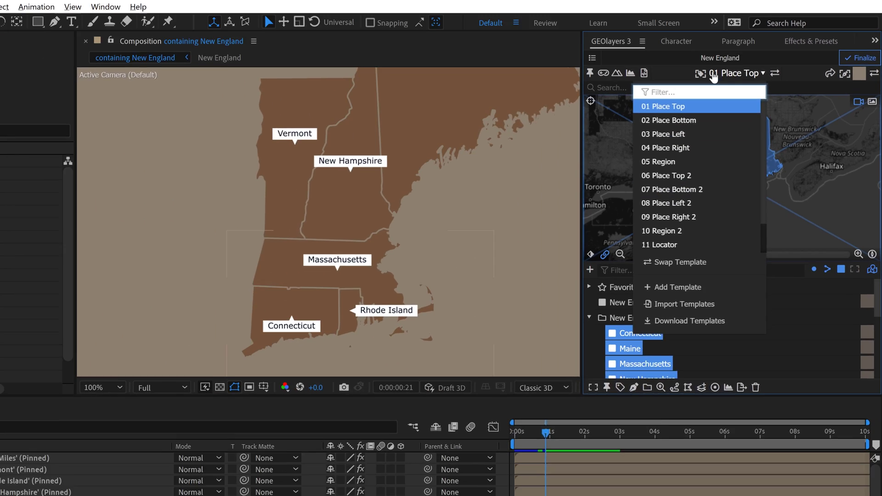
left_click(652, 113)
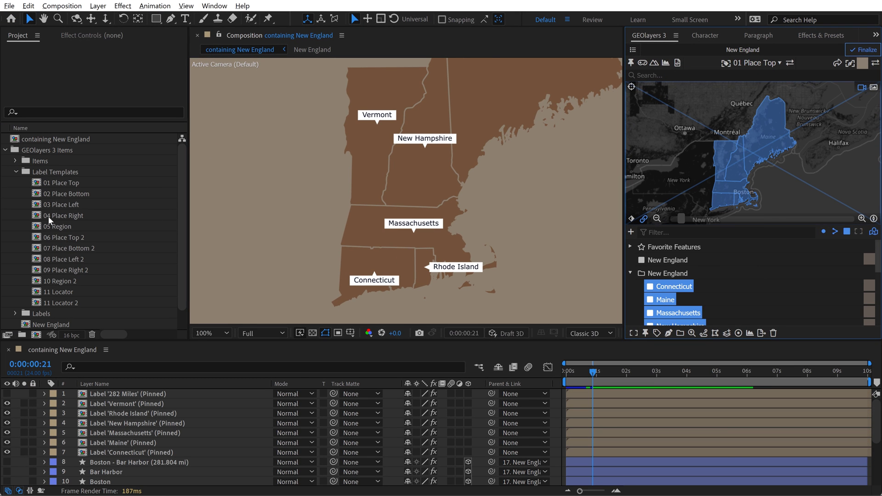
left_click(16, 172)
left_click(776, 63)
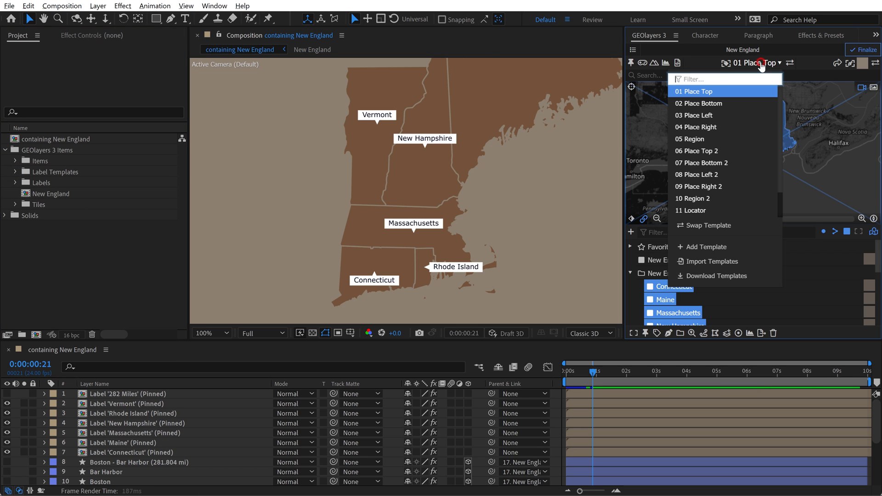
Step: Add a New Label Template comp from the GEOlayers template list
left_click(715, 248)
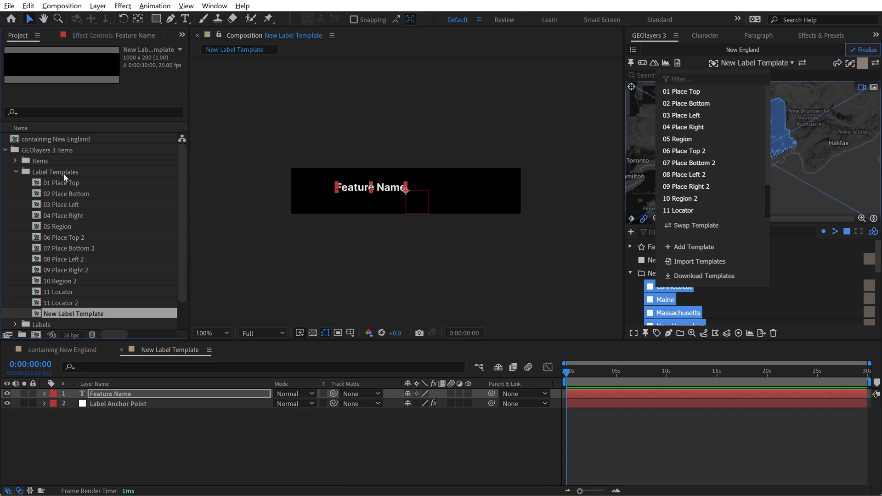
left_click(113, 433)
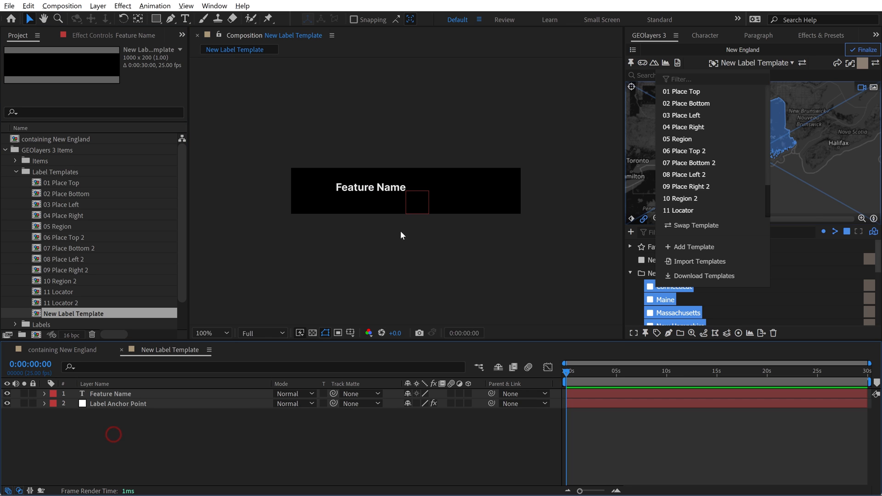
scroll(409, 190, "up", 2)
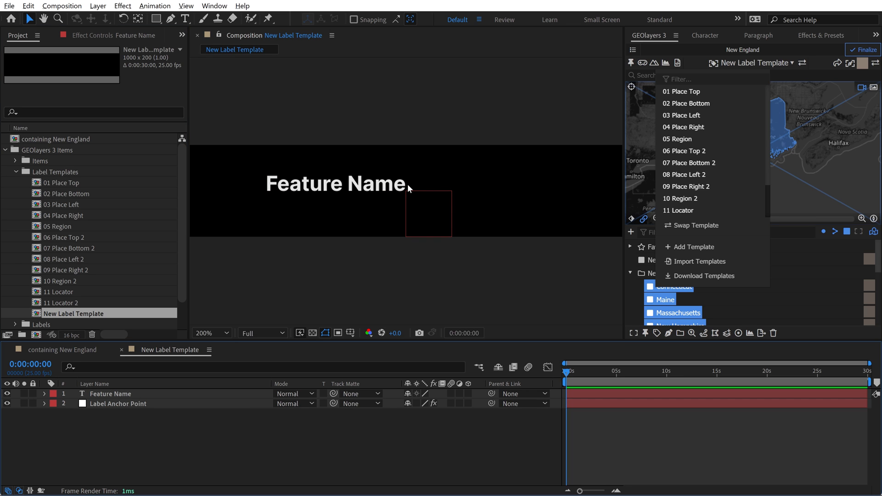
left_click(407, 184)
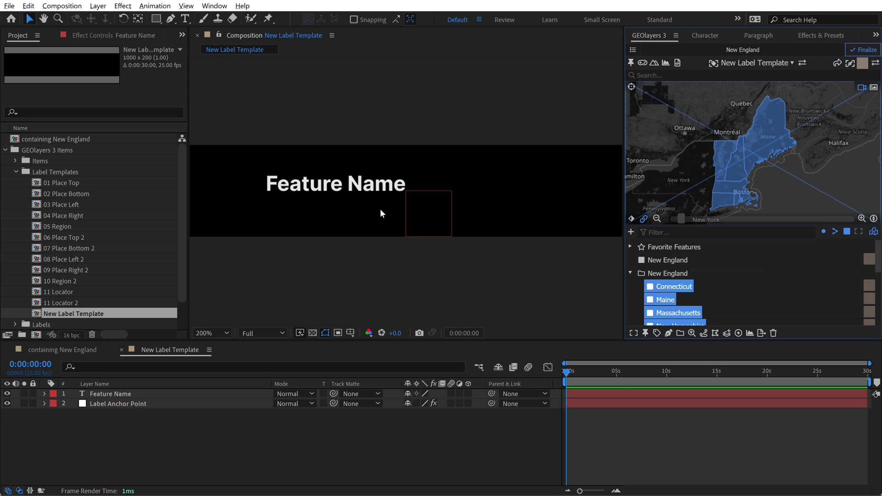
Step: Inspect the template's Feature Name text layer, locking and unlocking it
left_click(107, 393)
left_click(109, 394)
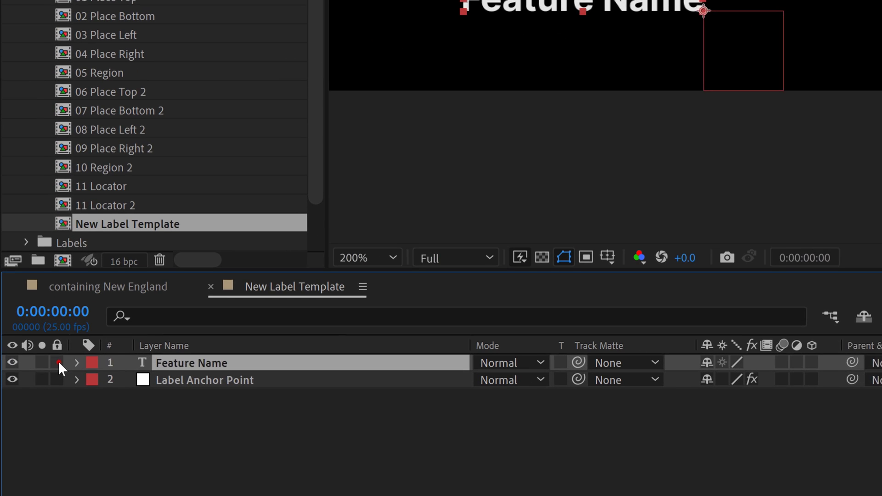
left_click(33, 394)
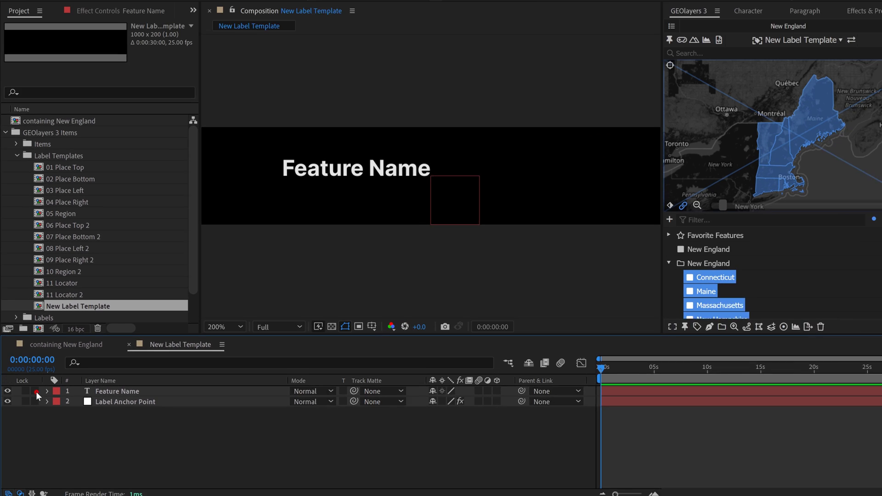
left_click(51, 370)
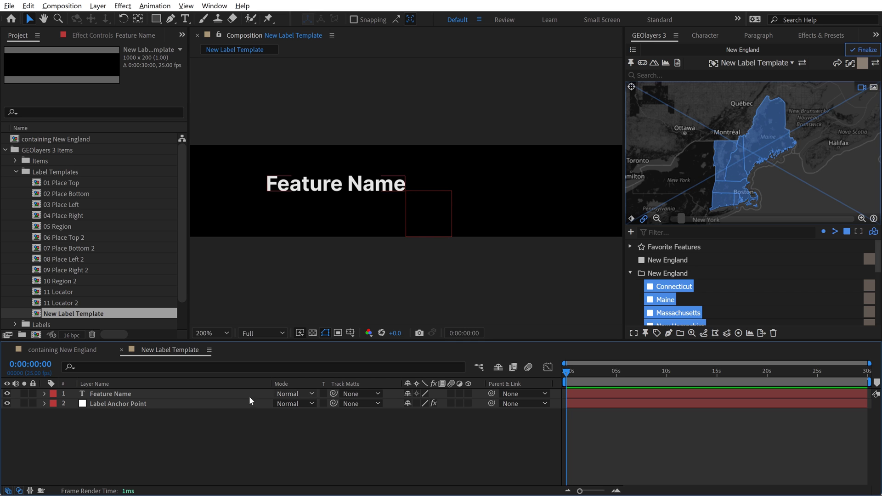
Step: Make the Label Anchor Point layer 3D and go back to the New England comp
left_click(116, 404)
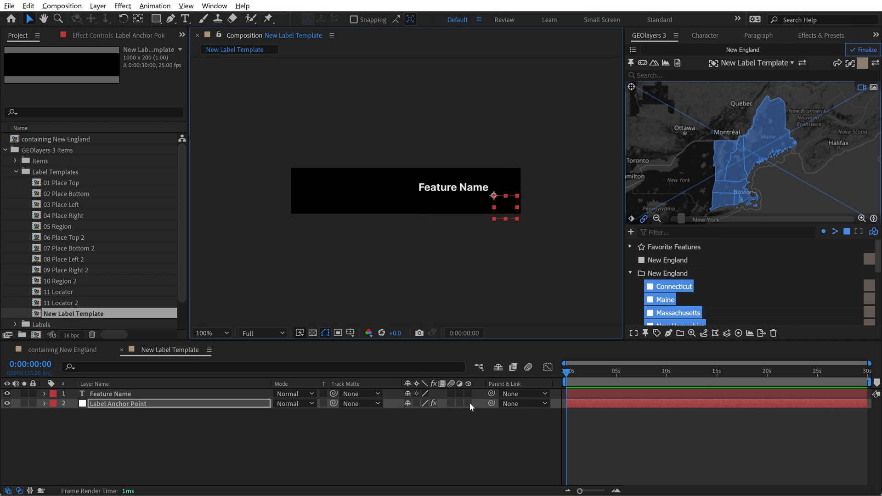
left_click(470, 403)
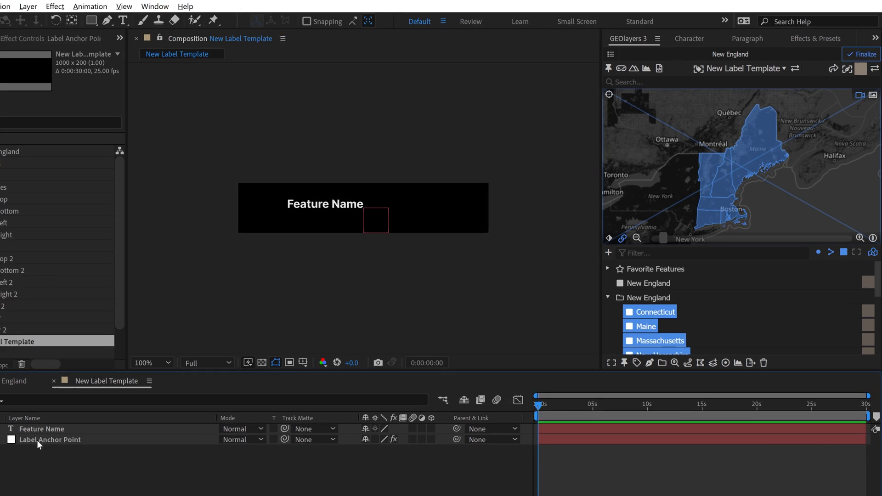
left_click(62, 350)
Step: Choose New Label Template as the GEOlayers label template
left_click(638, 124)
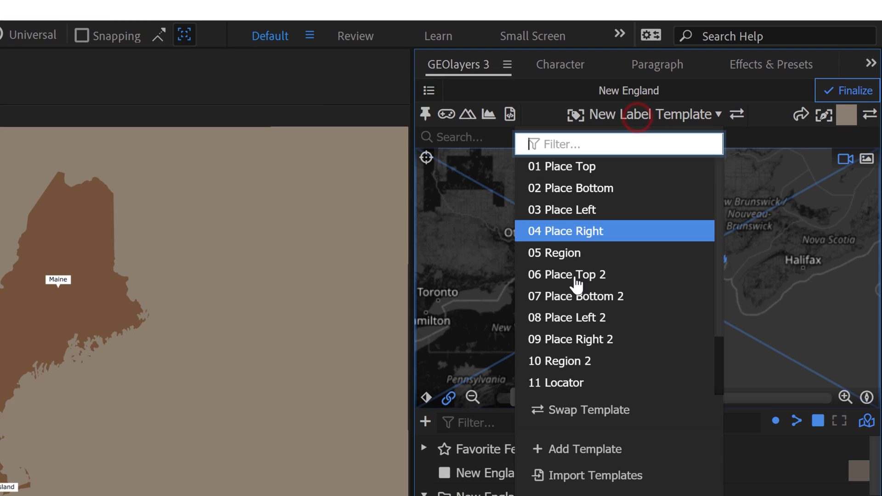
scroll(597, 367, "down", 3)
left_click(594, 350)
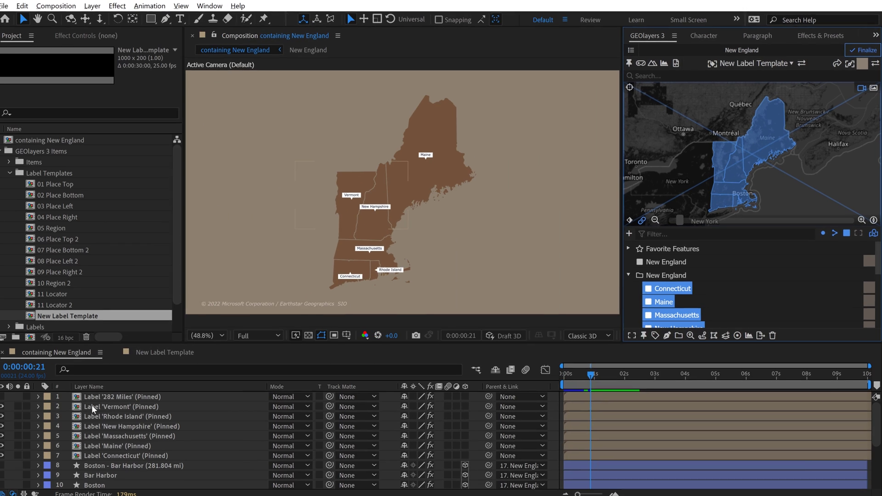
Step: Hide the old state label layers and add new labels for all six states
left_click(2, 455, "alt")
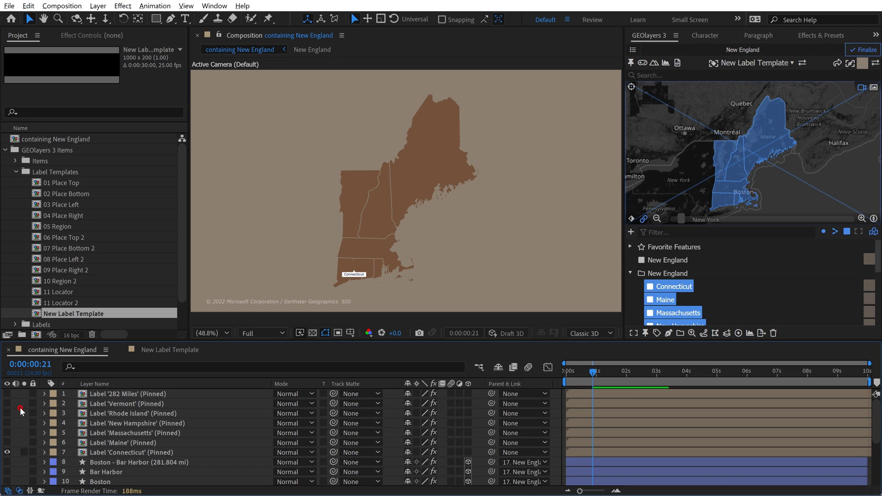
scroll(675, 299, "down", 3)
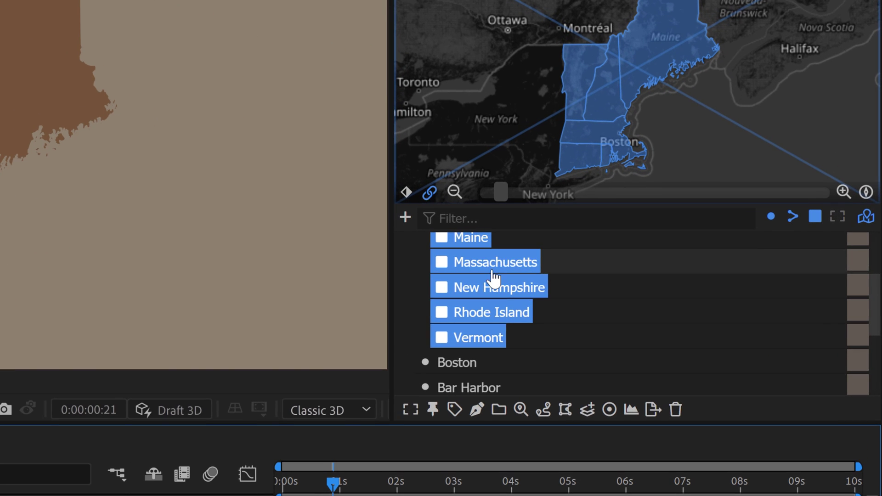
scroll(657, 289, "up", 3)
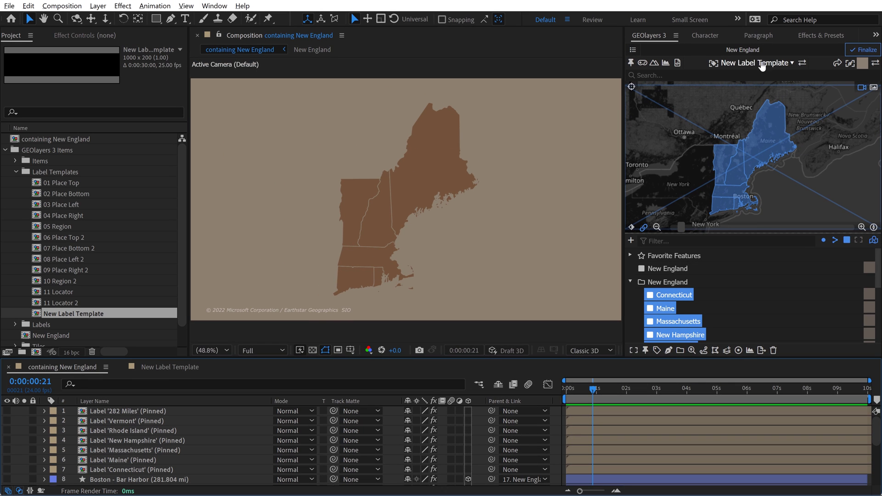
left_click(657, 350)
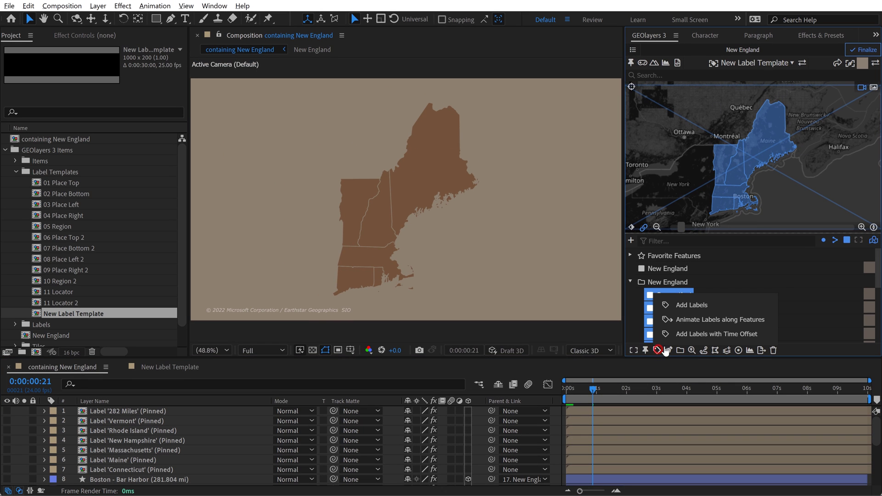
left_click(690, 305)
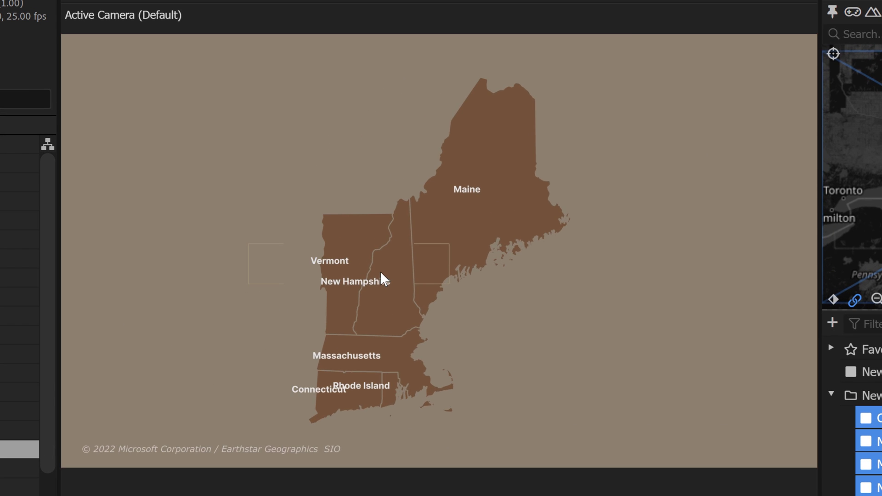
left_click(273, 294)
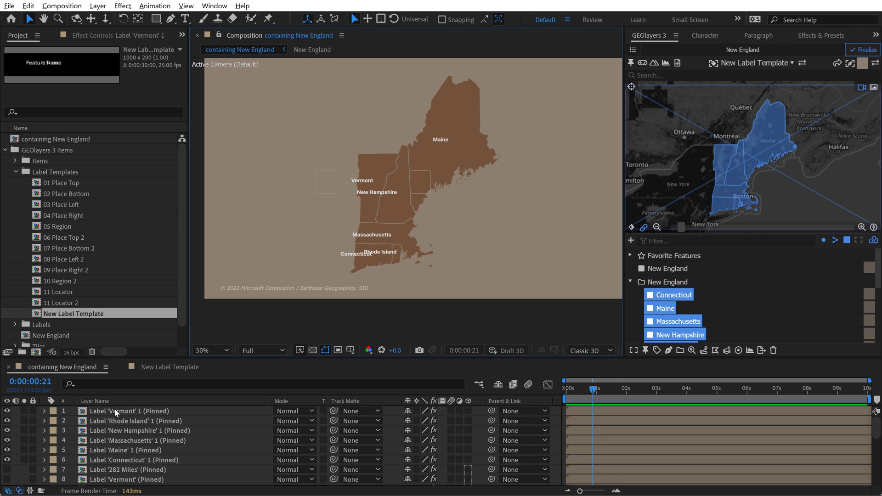
Step: Open the New Label Template comp for editing, after briefly checking the Vermont label precomp
double_click(115, 409)
scroll(403, 201, "up", 2)
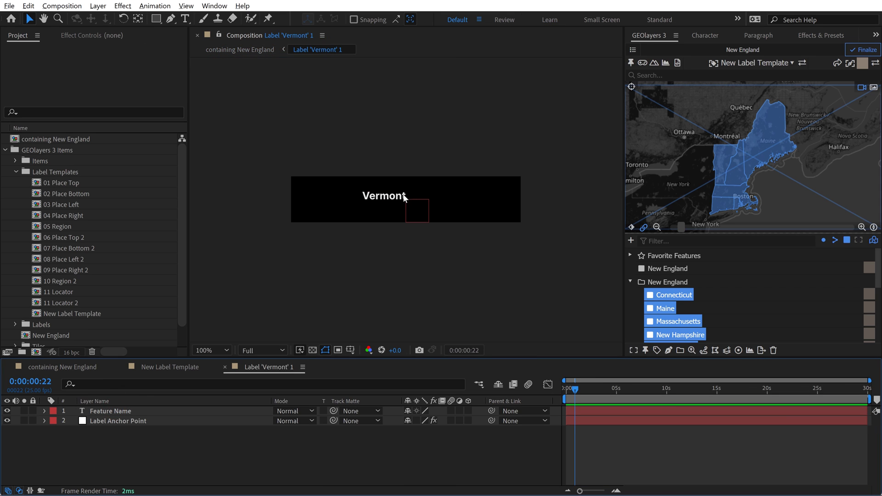
left_click(225, 367)
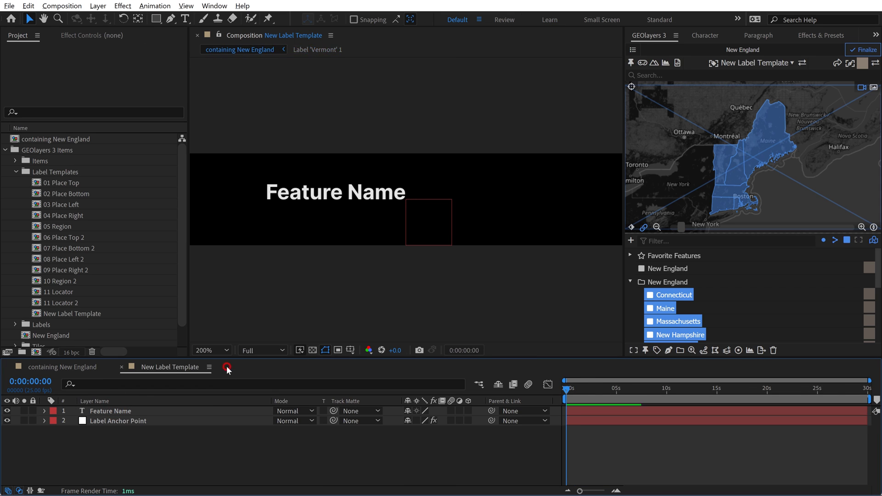
left_click(67, 368)
left_click(165, 369)
Step: Center the Feature Name text and set its font size to 40 px
left_click(359, 195)
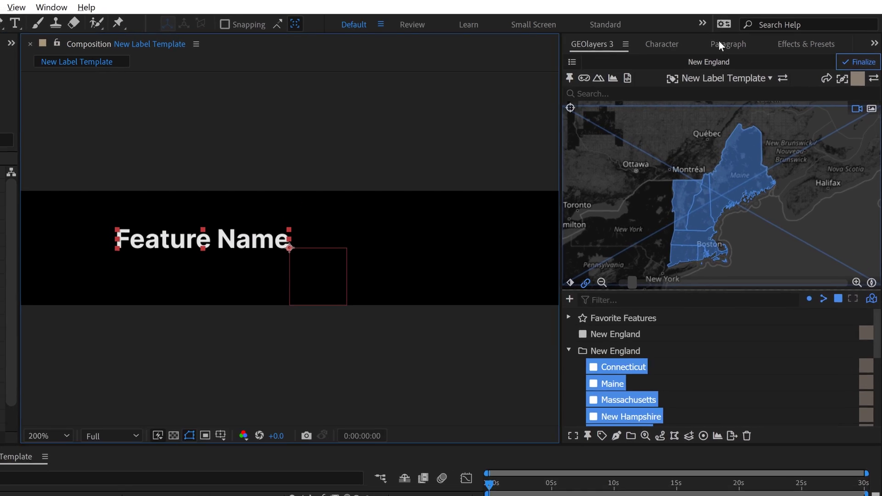
left_click(758, 36)
left_click(571, 69)
left_click(645, 47)
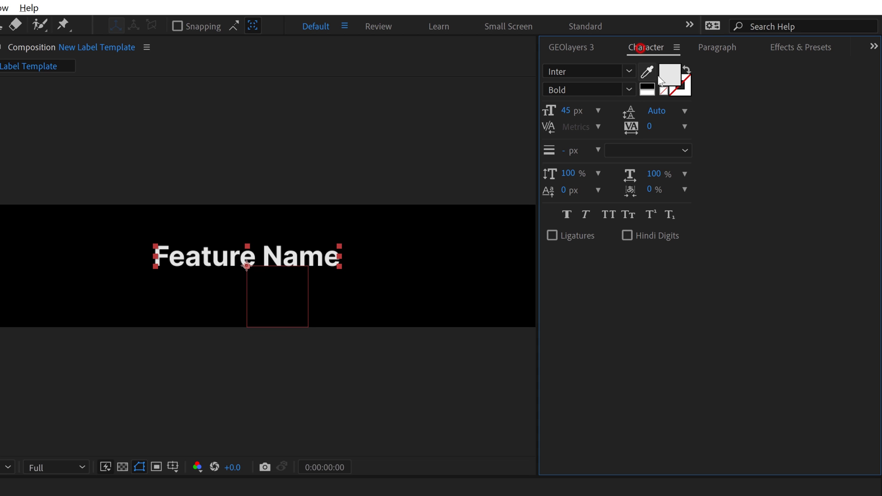
left_click(571, 110)
type("4")
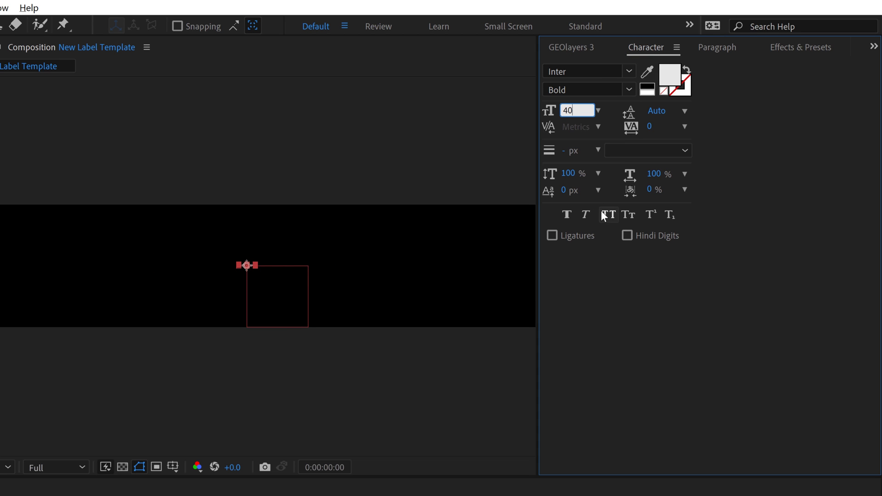
type("0")
left_click(663, 301)
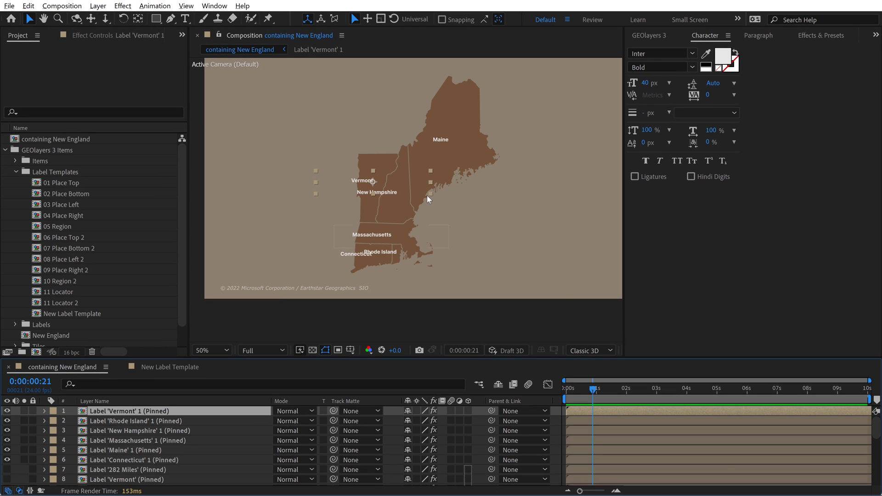
Step: Swap state label layers 1–6 to the updated New Label Template and inspect the map
left_click(100, 460, "shift")
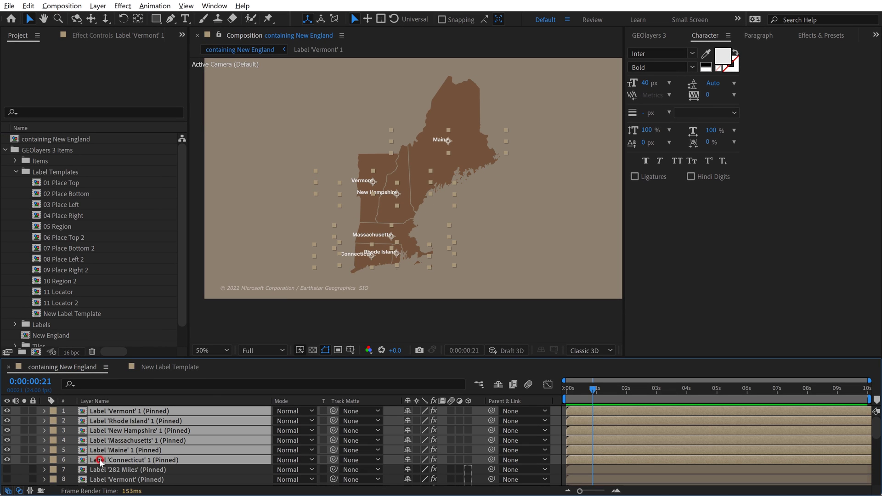
left_click(652, 36)
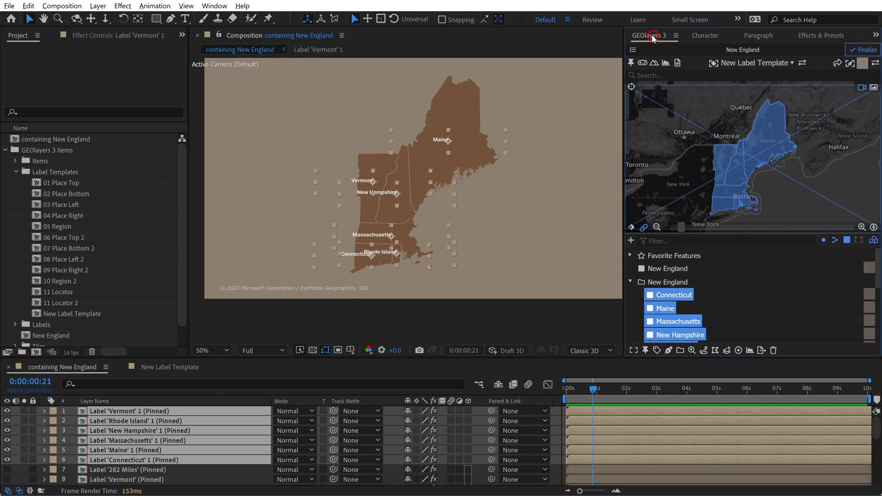
left_click(802, 64)
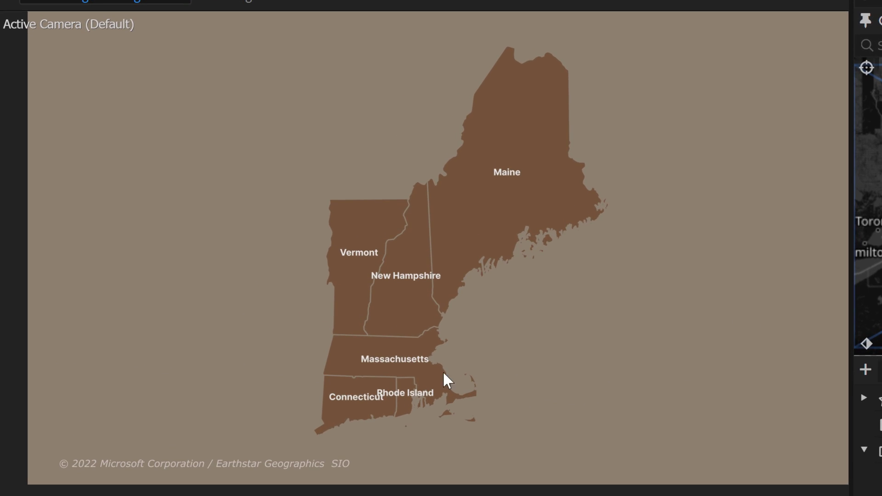
key("period")
left_click_drag(522, 172, 474, 222)
left_click_drag(366, 438, 384, 280)
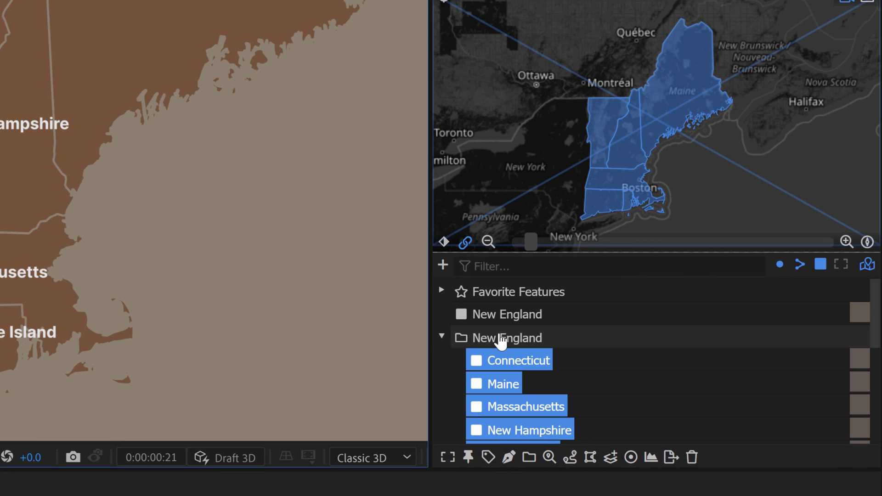
Step: Check Connecticut's abbrev value, Conn., in its feature properties
left_click(450, 369)
left_click(493, 360)
left_click(549, 457)
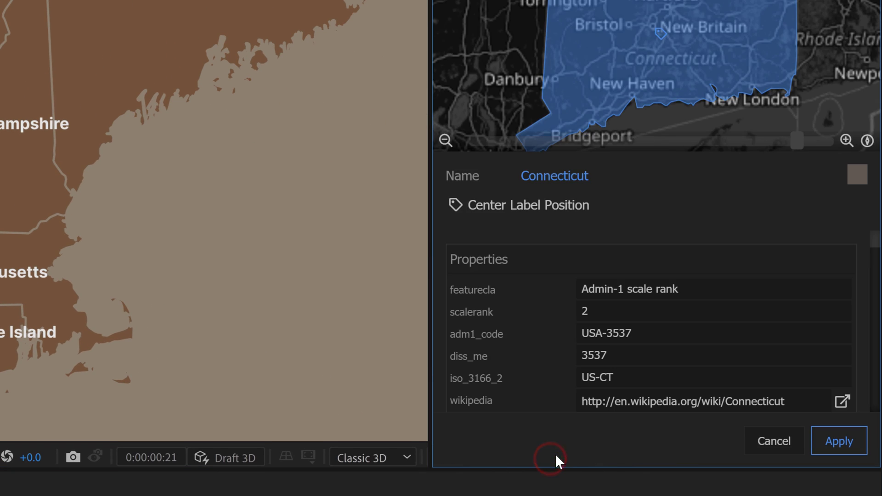
scroll(537, 343, "down", 5)
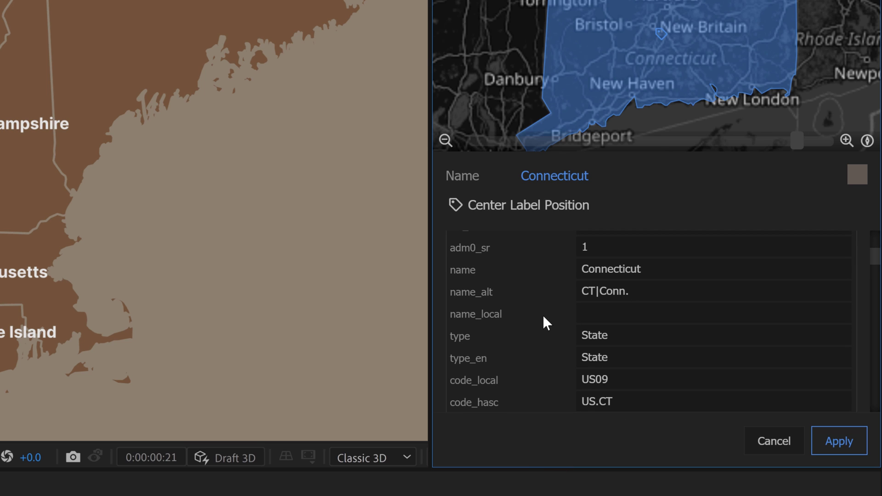
scroll(542, 316, "down", 9)
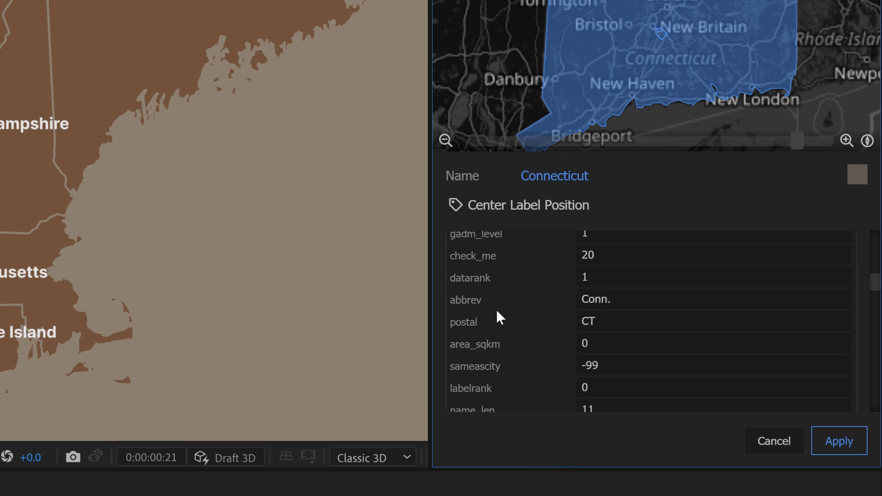
left_click(627, 299)
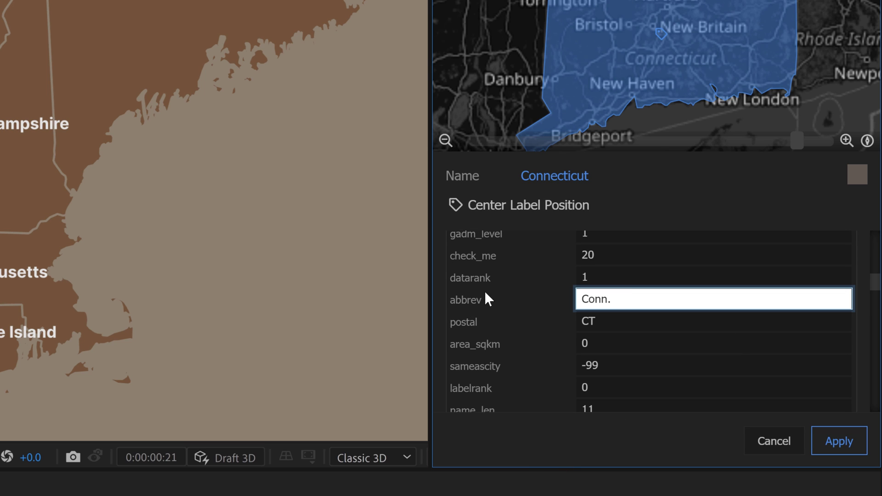
left_click(465, 298)
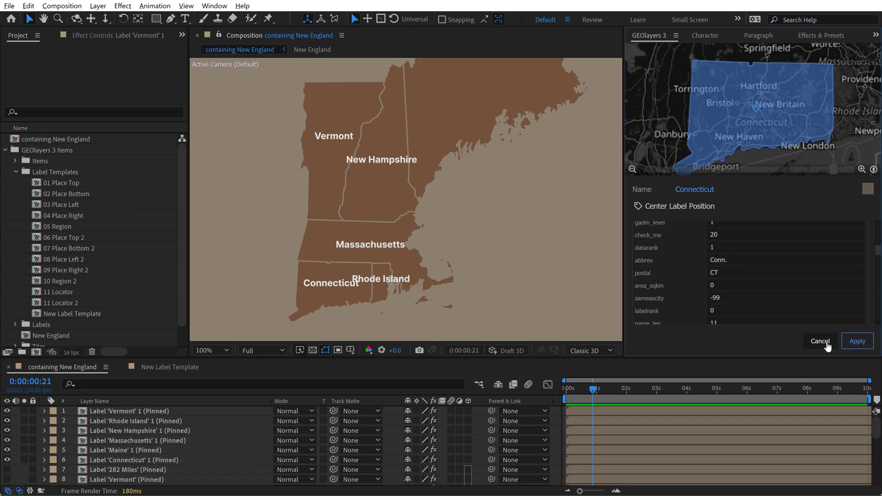
Step: Cancel Connecticut's properties and collapse the New England state folder
left_click(820, 341)
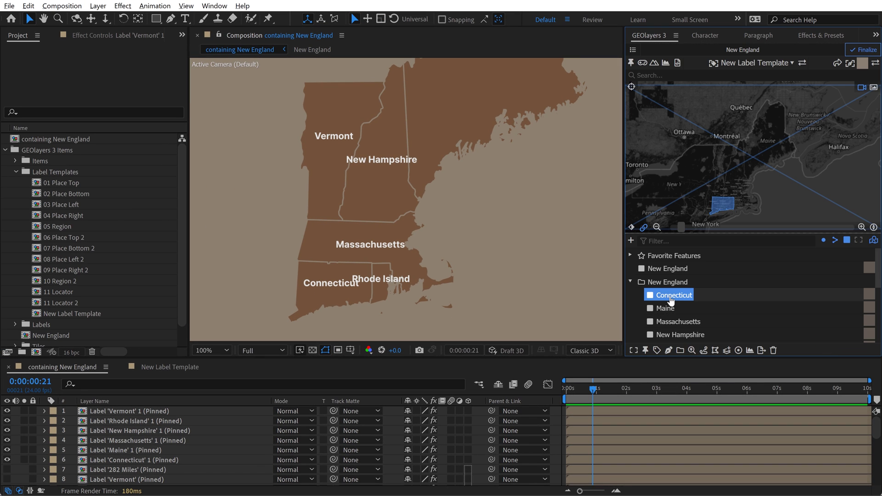
left_click(668, 282)
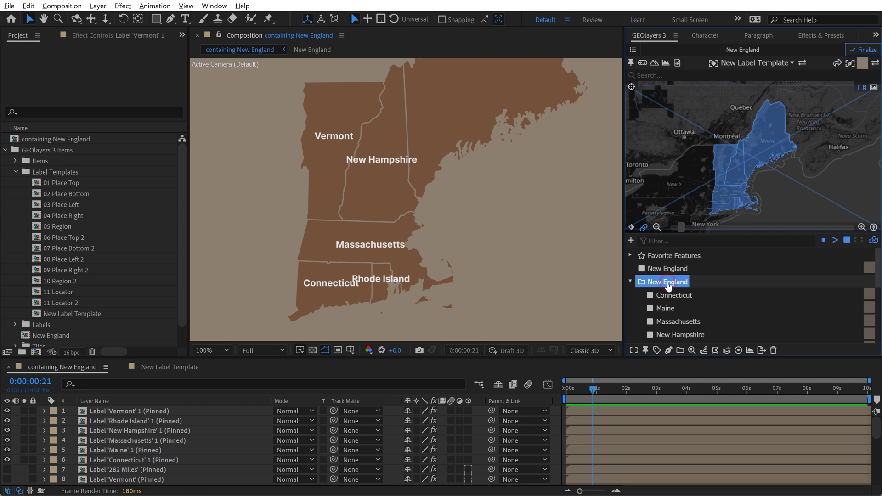
left_click(630, 282)
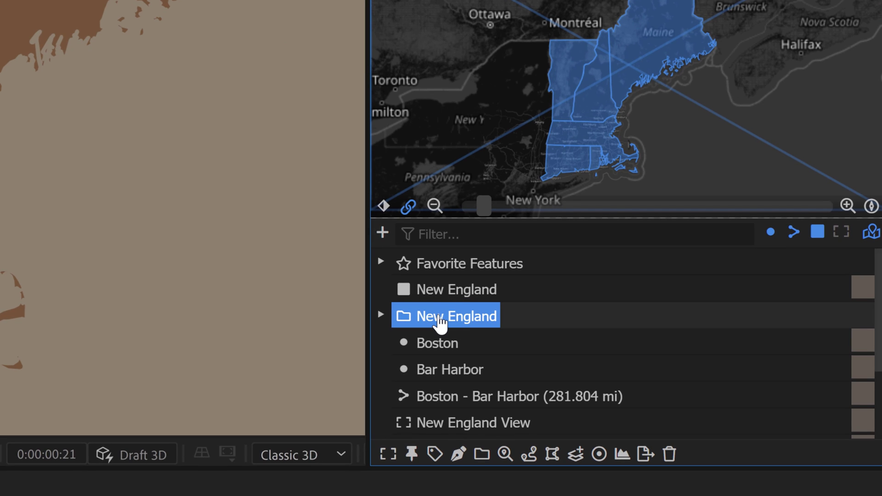
Step: Set the New England folder's Name Features by option to abbrev and apply it
left_click(440, 318)
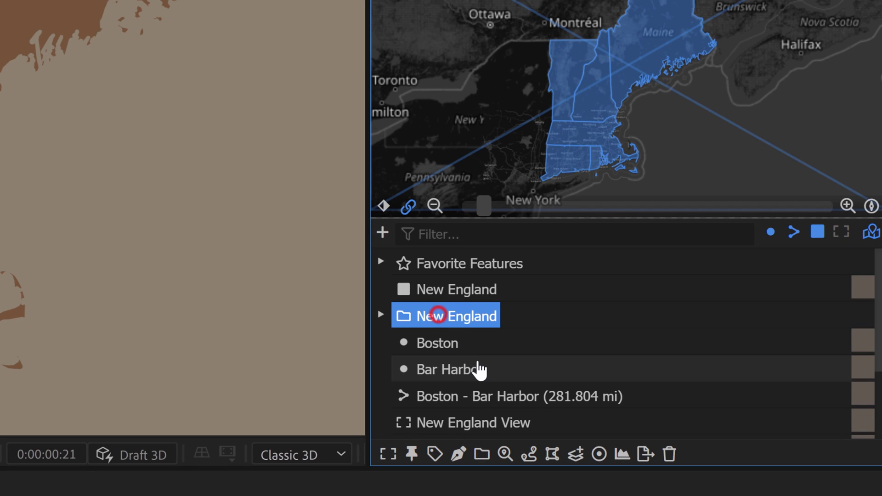
left_click(508, 453)
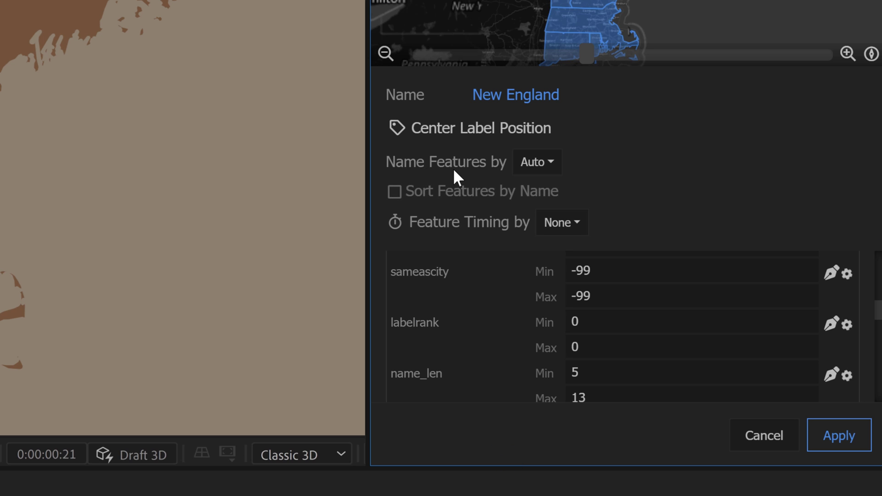
left_click(539, 166)
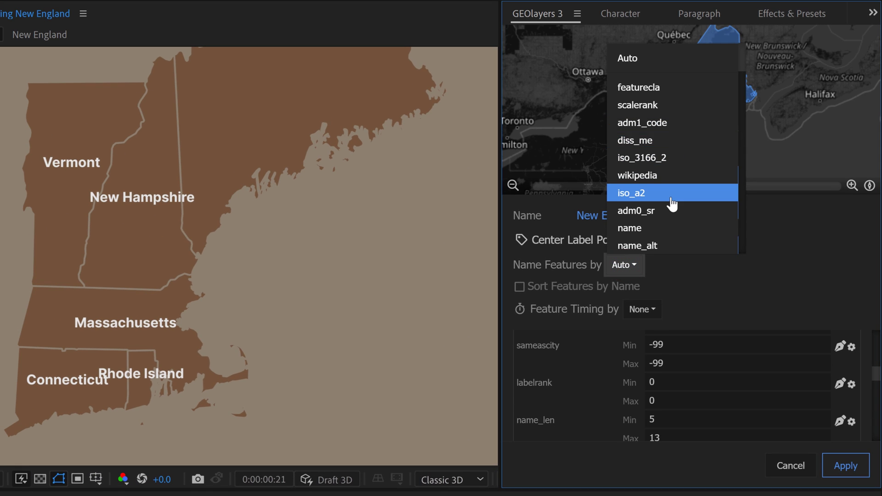
scroll(702, 134, "down", 5)
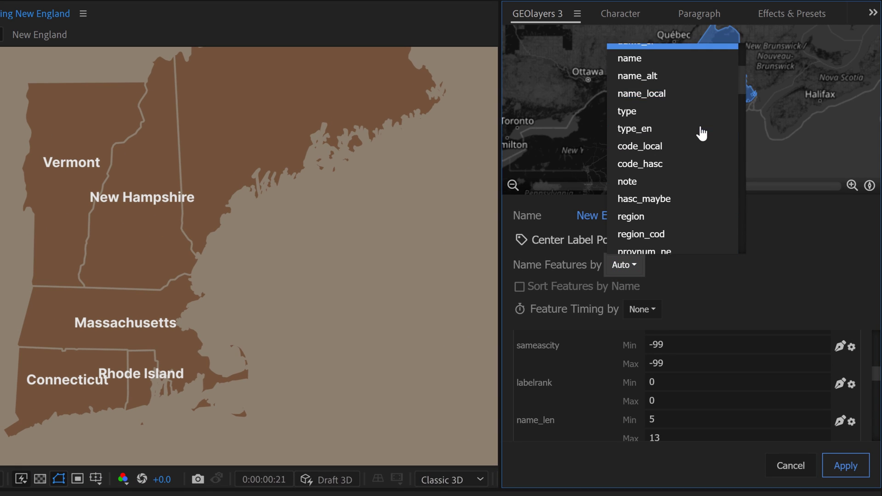
scroll(701, 133, "down", 5)
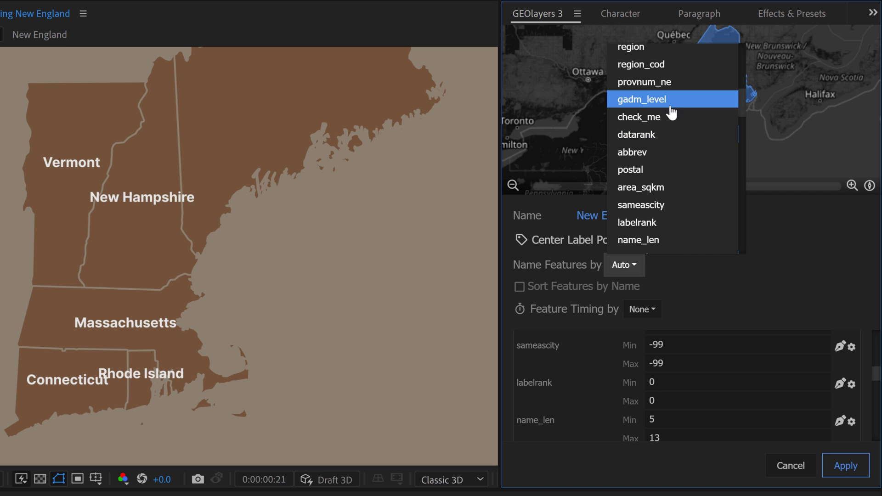
left_click(640, 156)
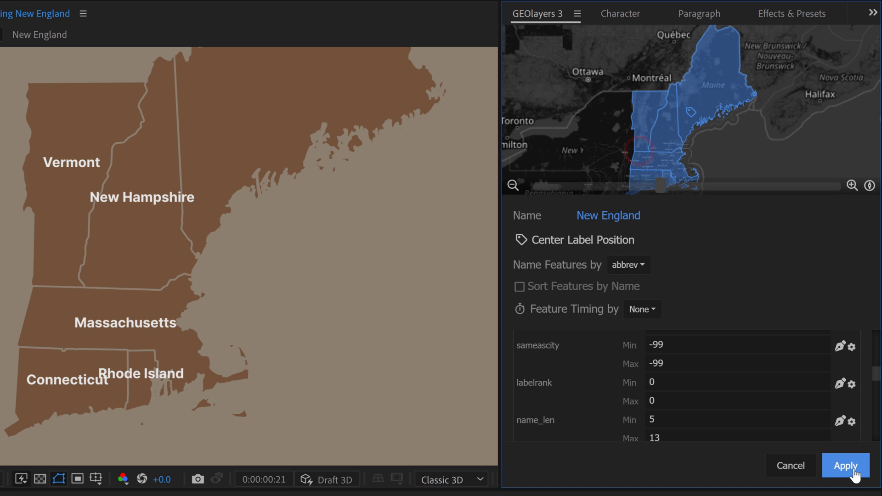
left_click(851, 470)
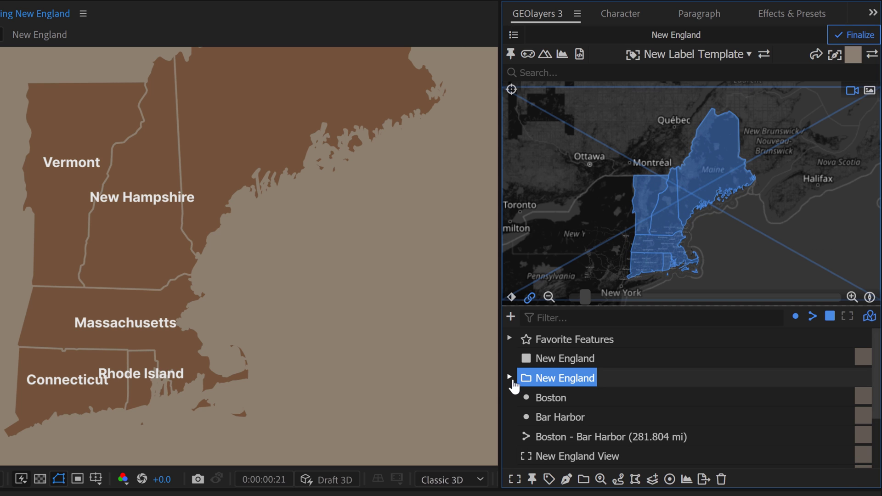
Step: Expand the New England folder and select the renamed features Conn. through Vt
left_click(509, 378)
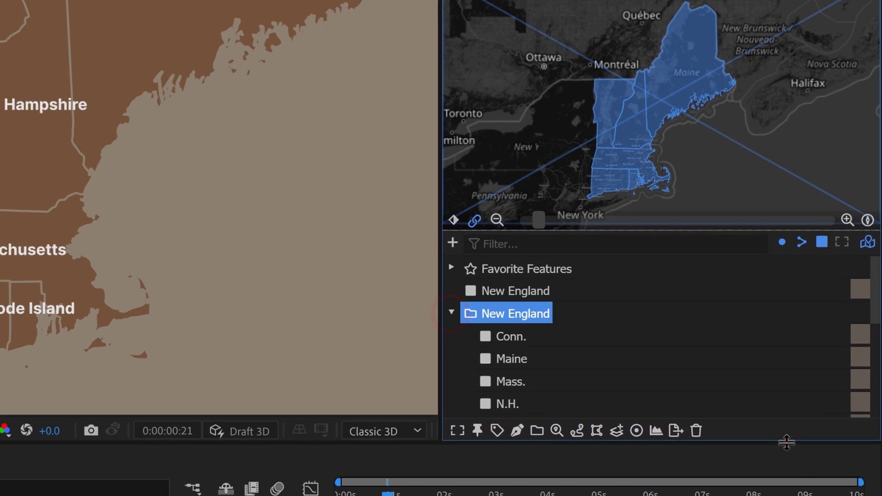
left_click(795, 487)
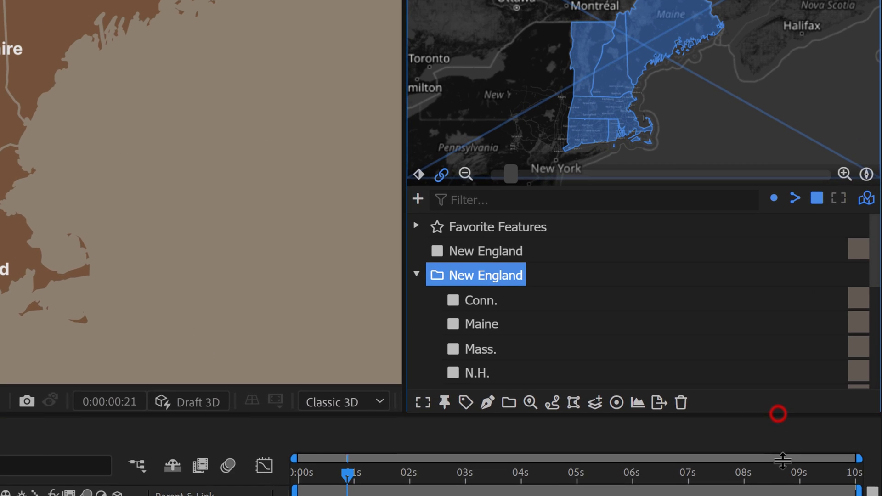
left_click_drag(783, 468, 782, 474)
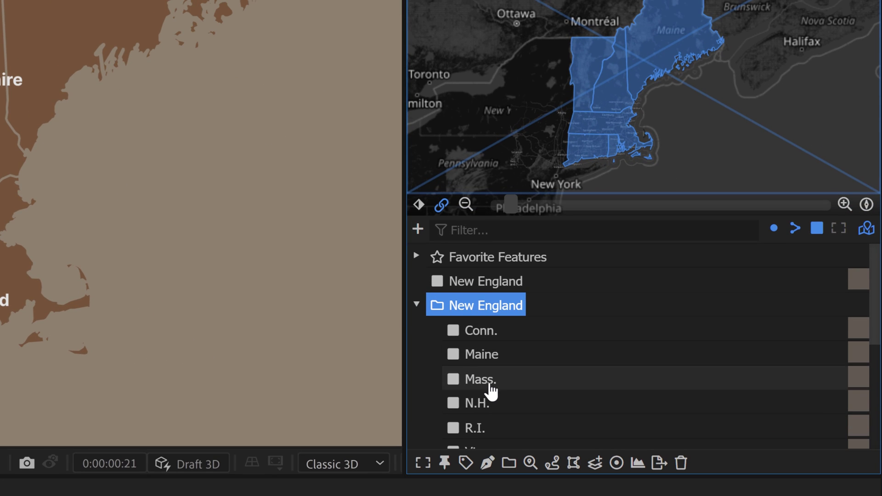
scroll(491, 388, "down", 3)
scroll(485, 363, "up", 3)
left_click(480, 331)
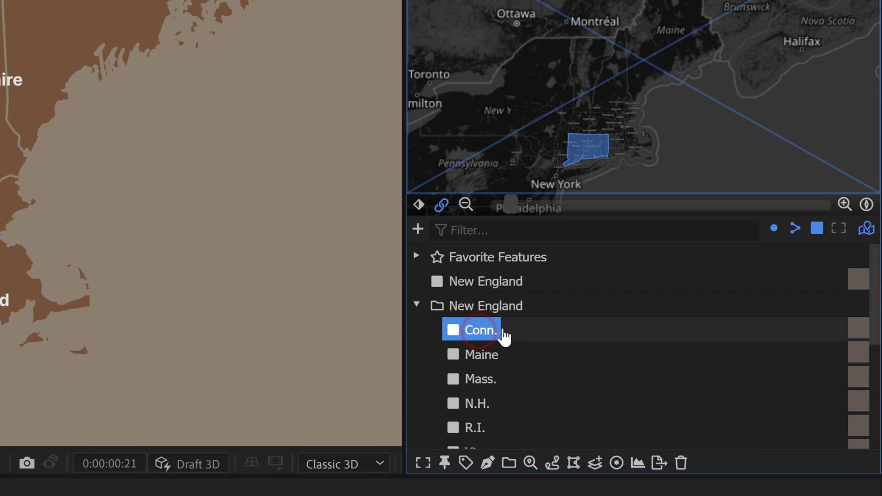
scroll(503, 329, "down", 1)
scroll(496, 342, "down", 2)
left_click(473, 346, "shift")
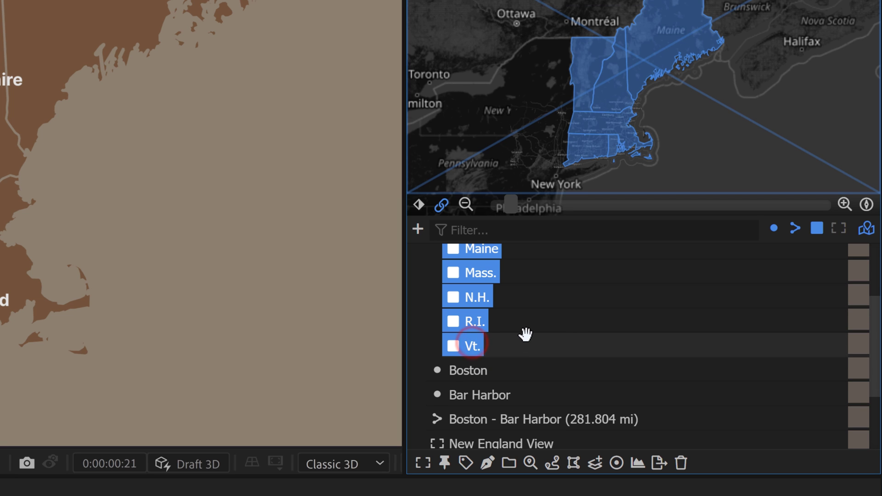
Step: Refresh timeline label layers 1–6 from the renamed state features
scroll(585, 323, "up", 3)
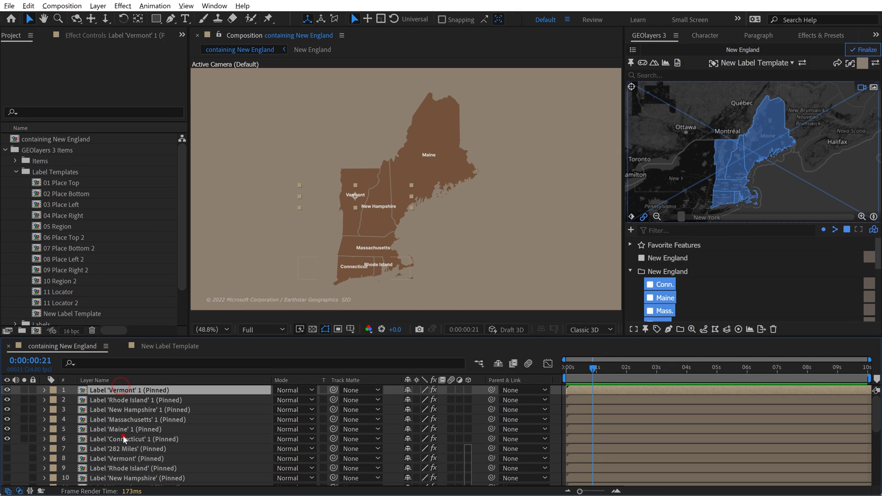
left_click(123, 438, "shift")
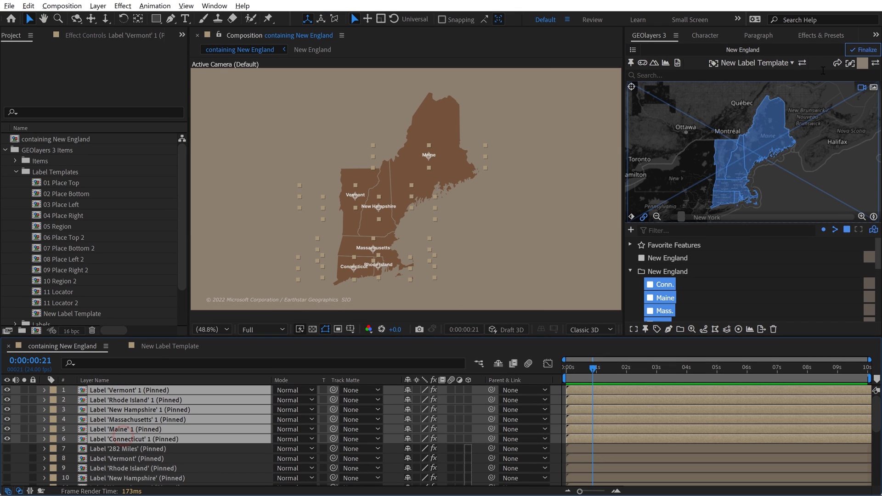
left_click(802, 63)
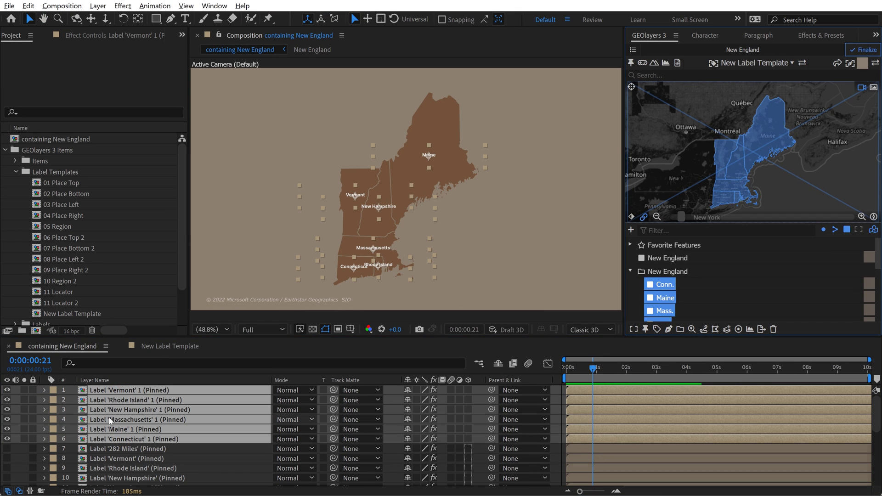
Step: Delete label layers 1–6 and generate new abbreviation labels Vt., N.H., Maine, Mass., Conn., R.I
left_click(110, 438)
left_click(114, 390, "shift")
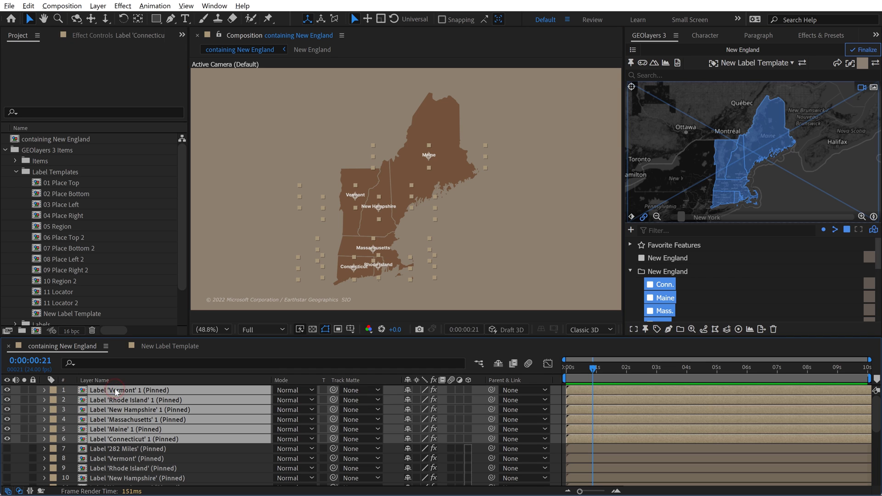
key("Delete")
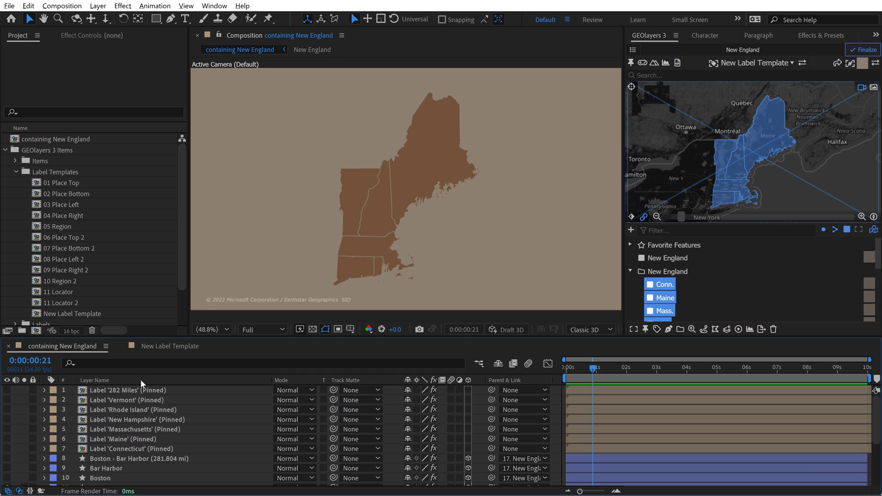
left_click(657, 329)
left_click(683, 284)
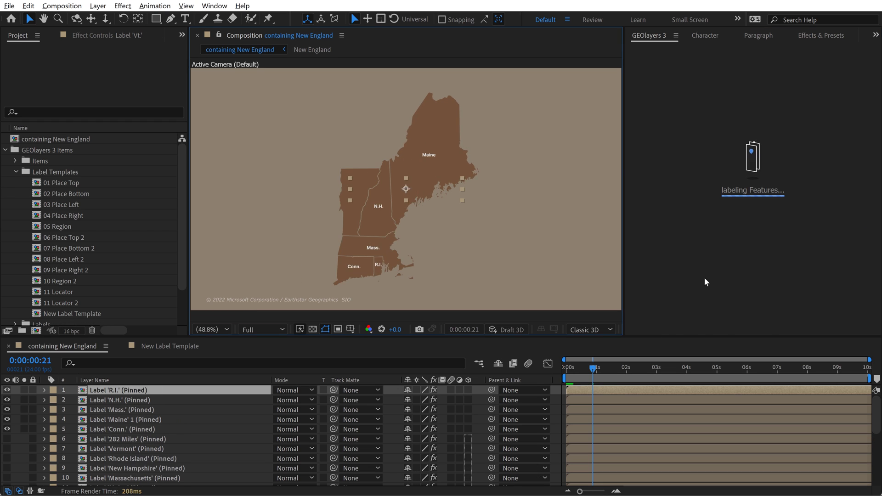
key("grave")
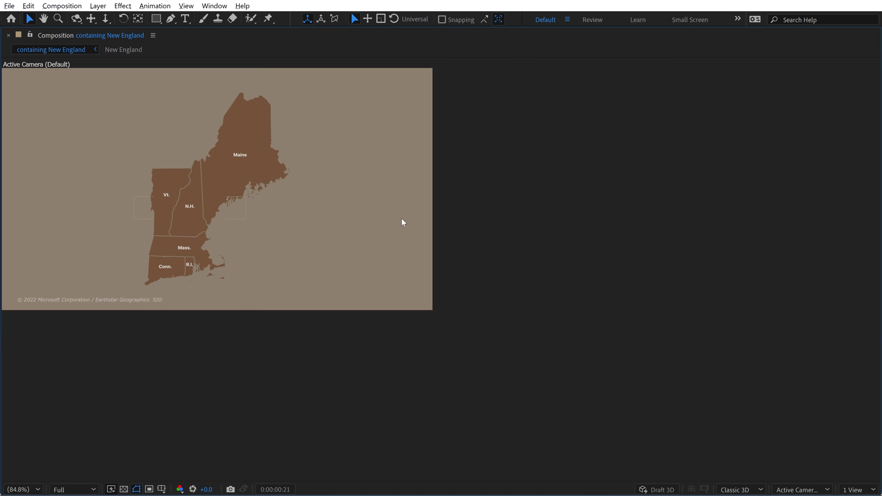
key("slash")
key("space")
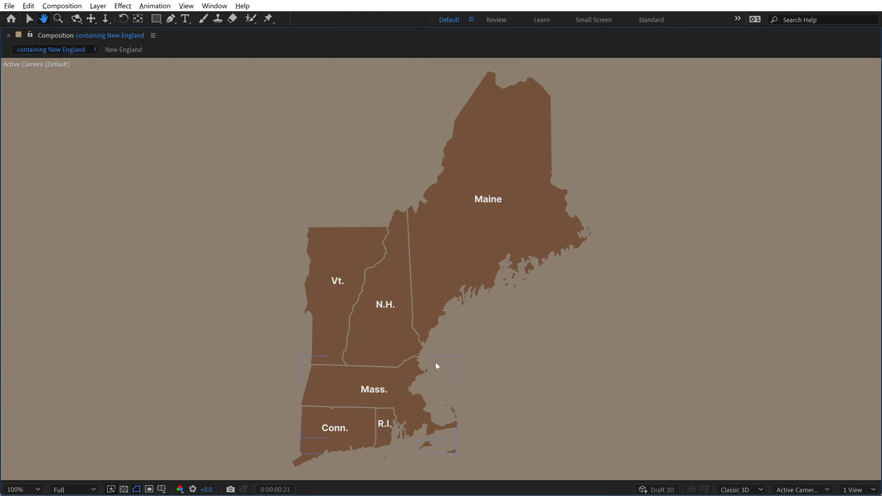
left_click_drag(435, 362, 414, 353)
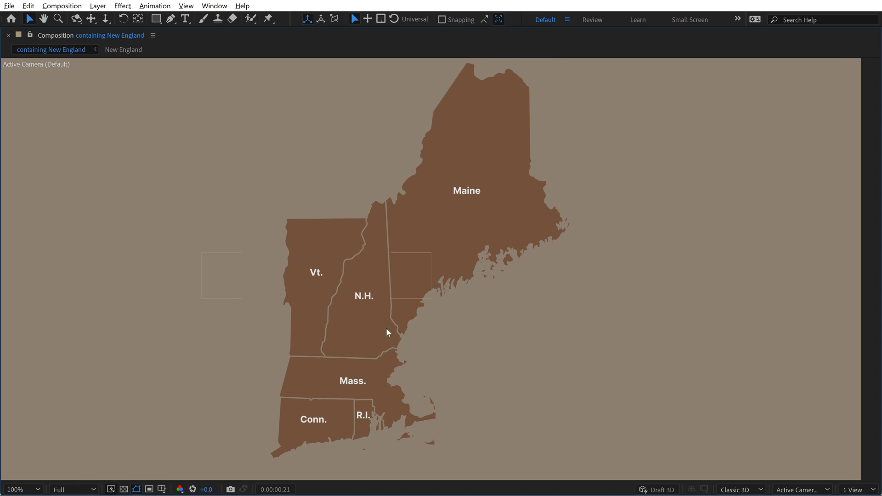
key("grave")
key("comma")
key("comma")
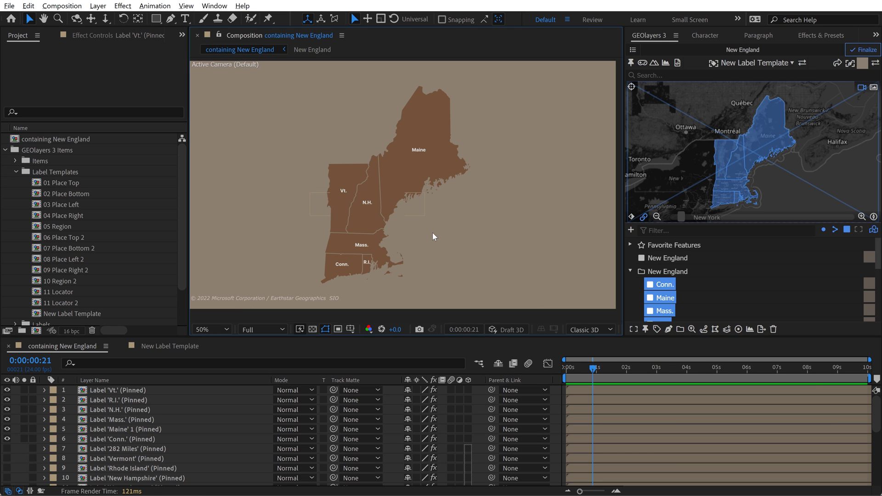
left_click(653, 284)
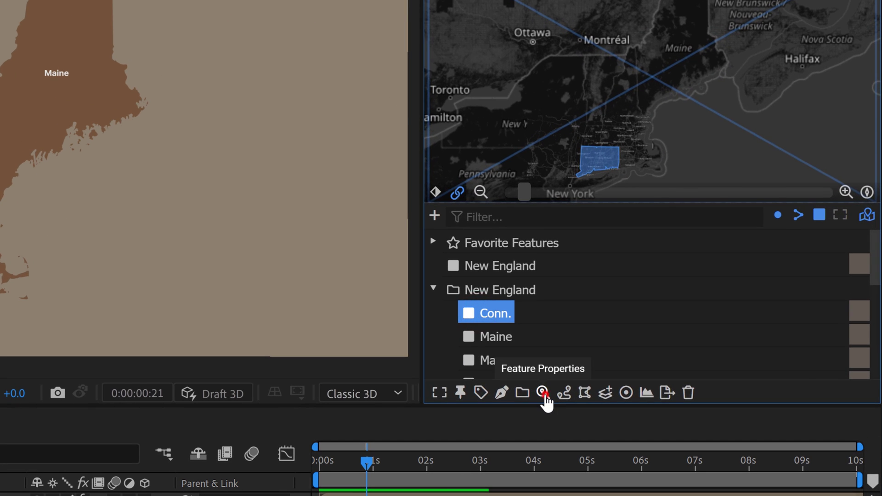
left_click(543, 394)
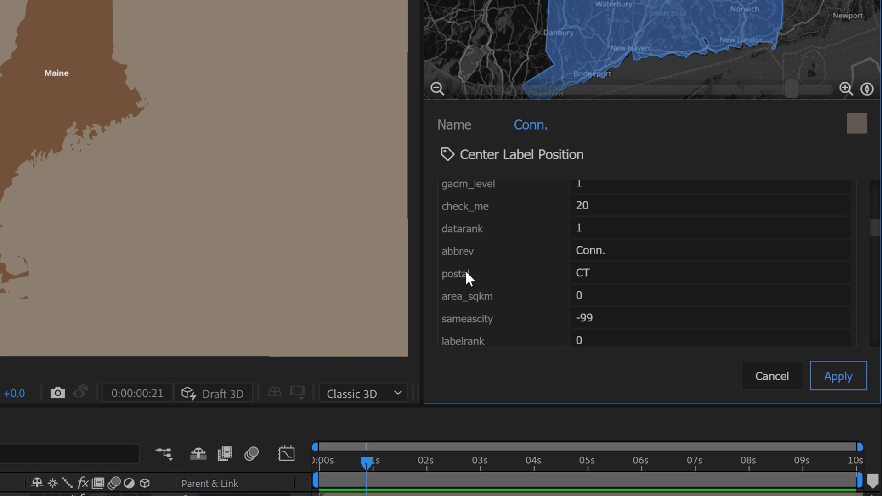
left_click(793, 386)
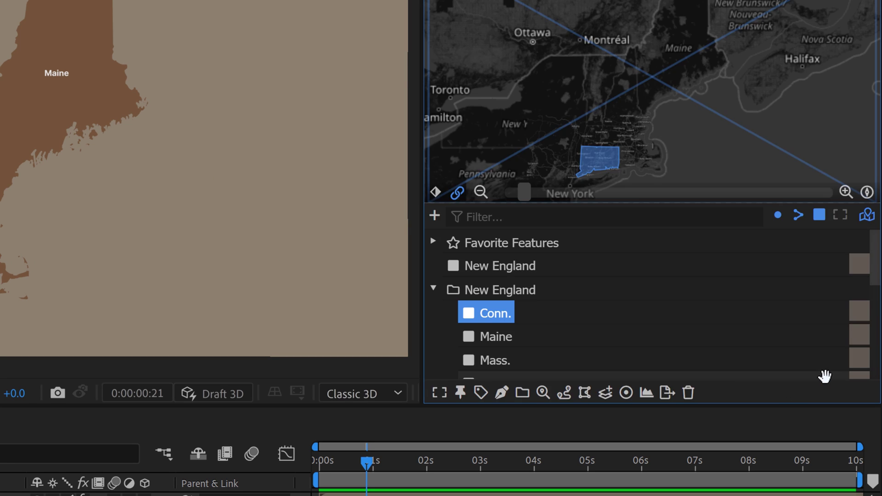
left_click(511, 294)
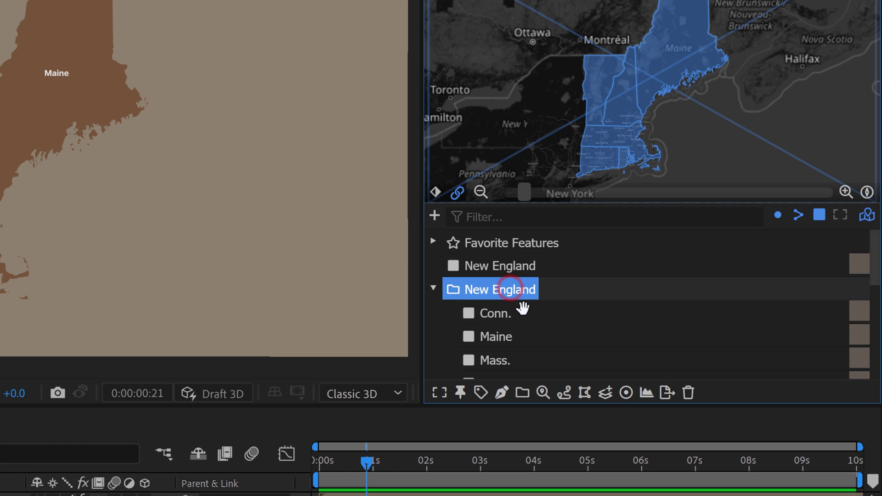
left_click(543, 393)
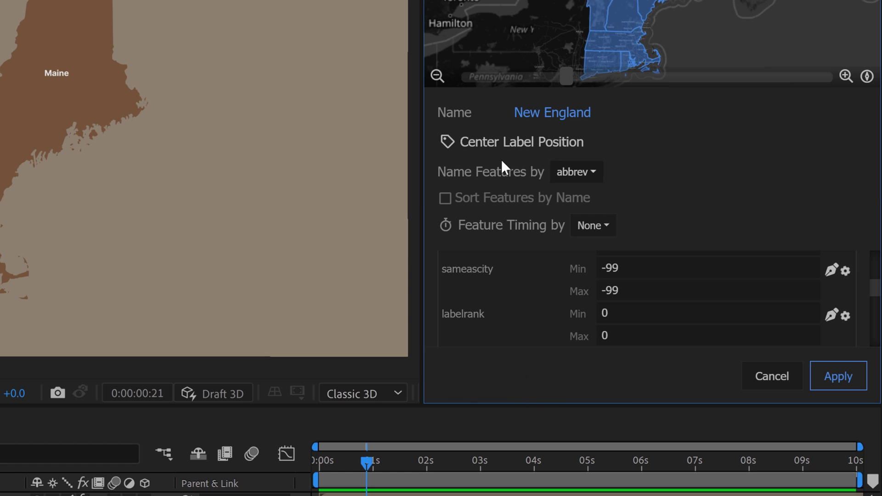
left_click(577, 171)
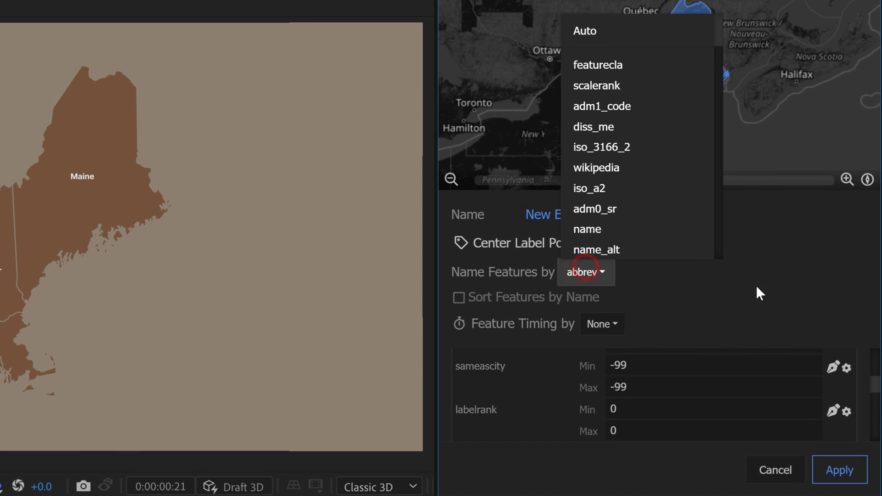
left_click(826, 152)
left_click(784, 473)
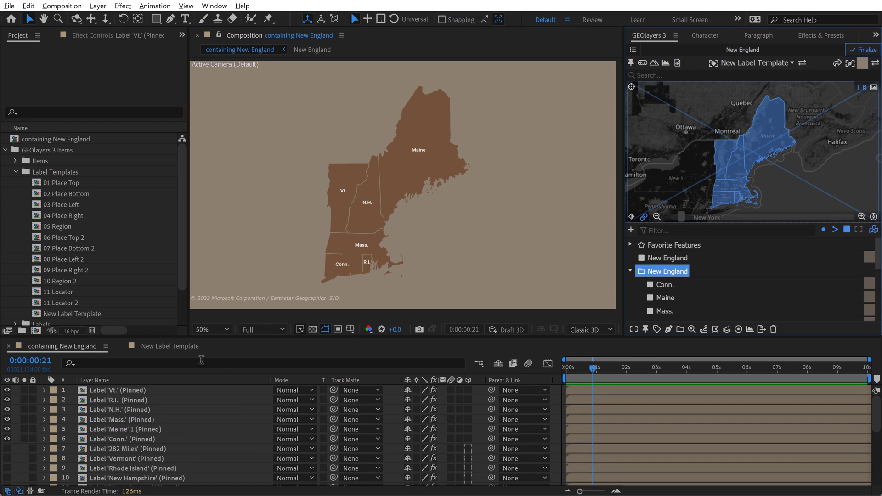
Step: In New Label Template, rename the Feature Name text layer to {postal}
left_click(178, 346)
left_click(116, 388)
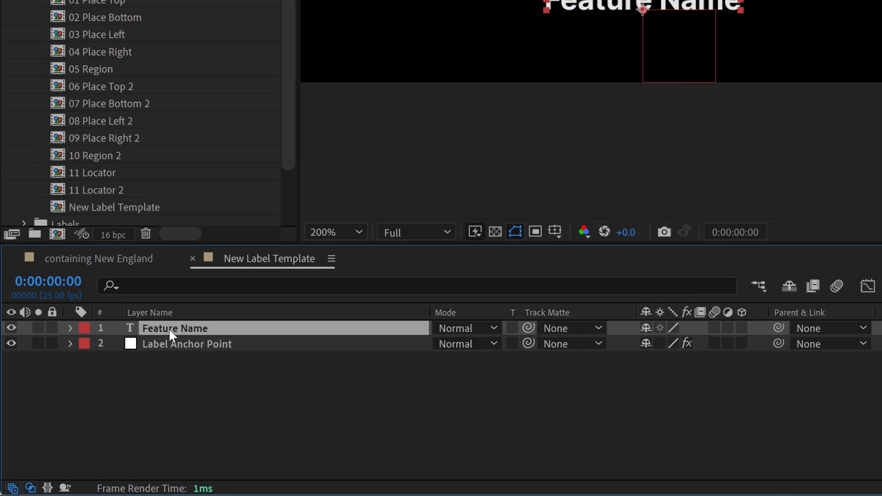
left_click(109, 390)
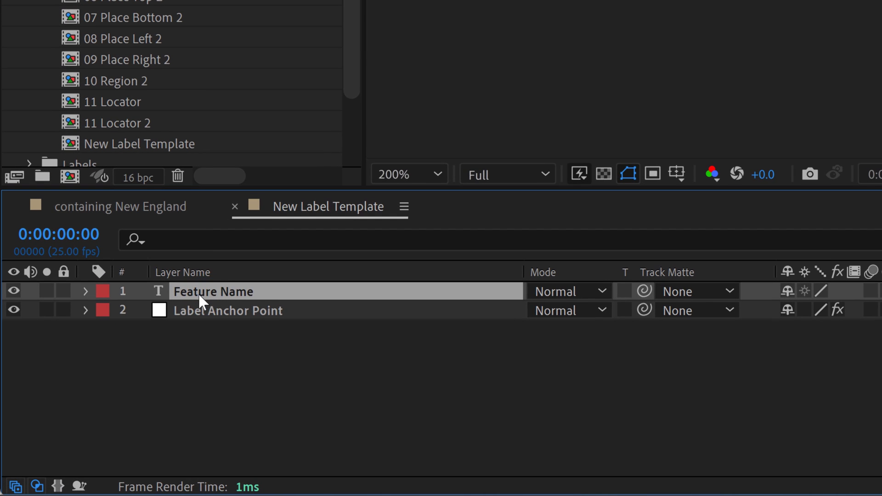
key("Return")
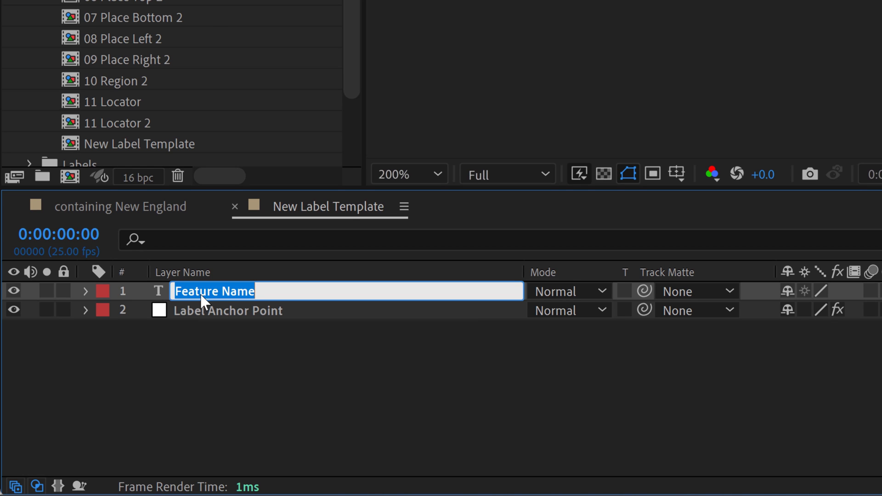
type("{}")
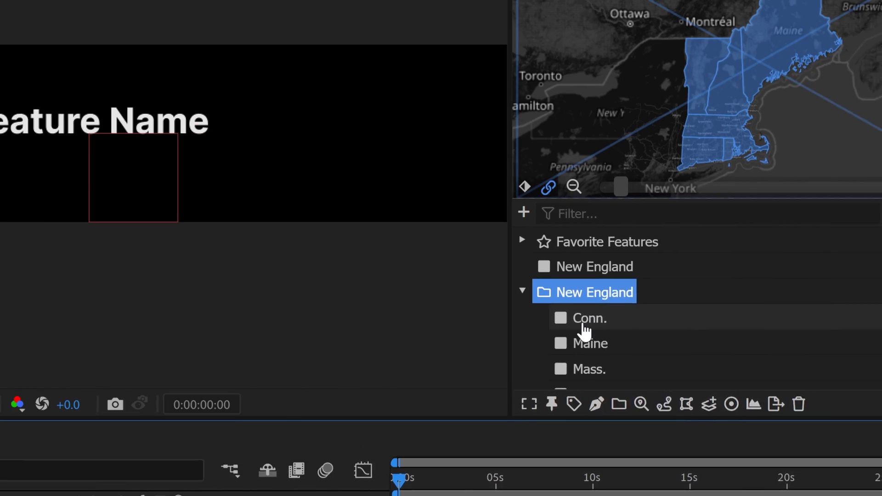
Step: Check the Conn. feature's postal field, then reselect the {postal} text layer
left_click(455, 360)
left_click(514, 446)
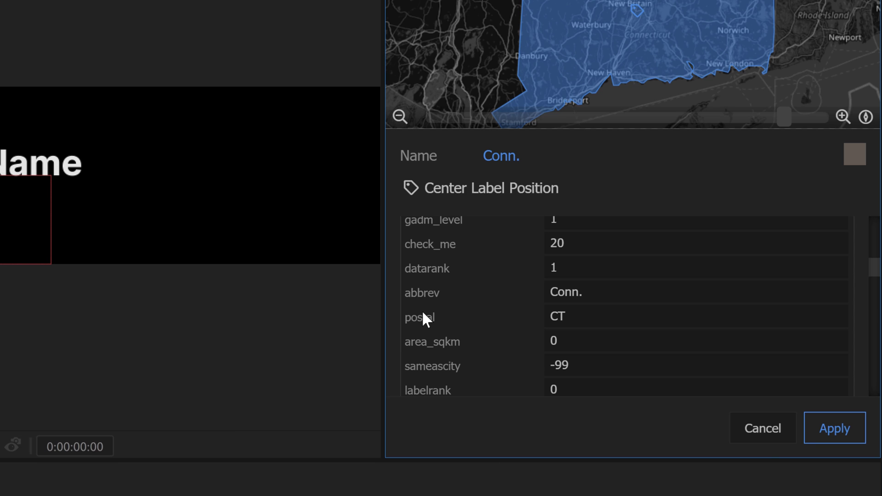
left_click(762, 431)
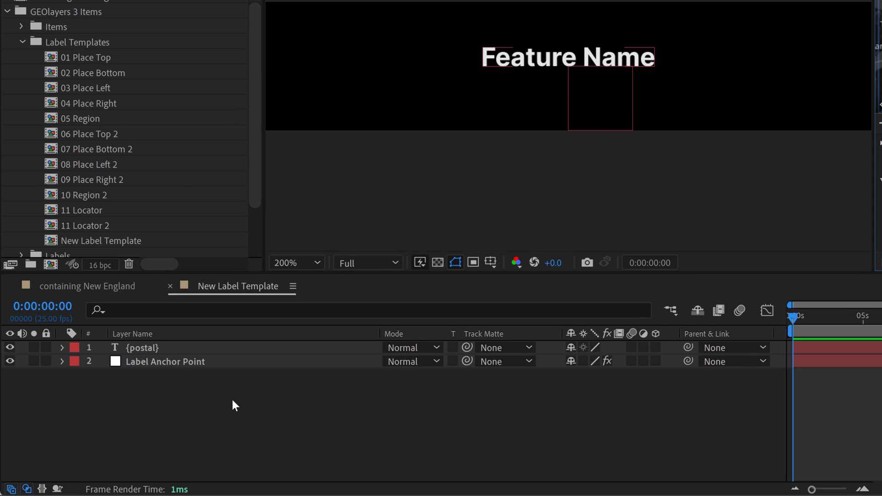
left_click(199, 398)
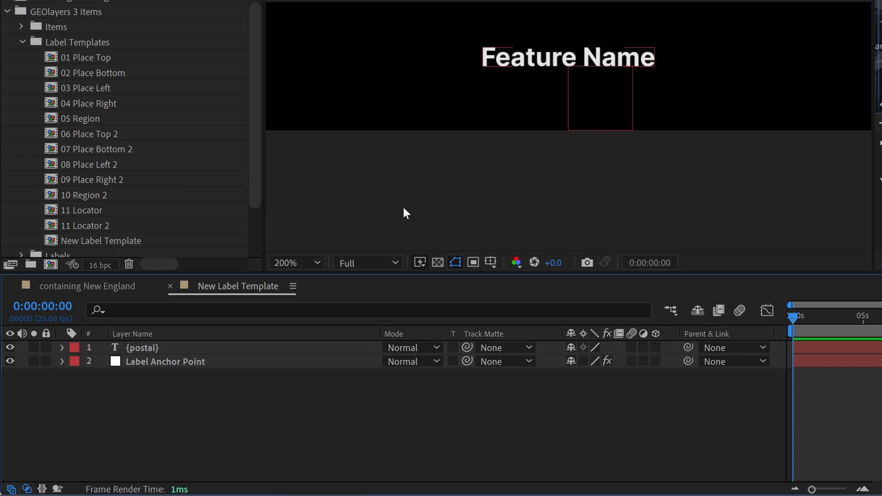
left_click(140, 347)
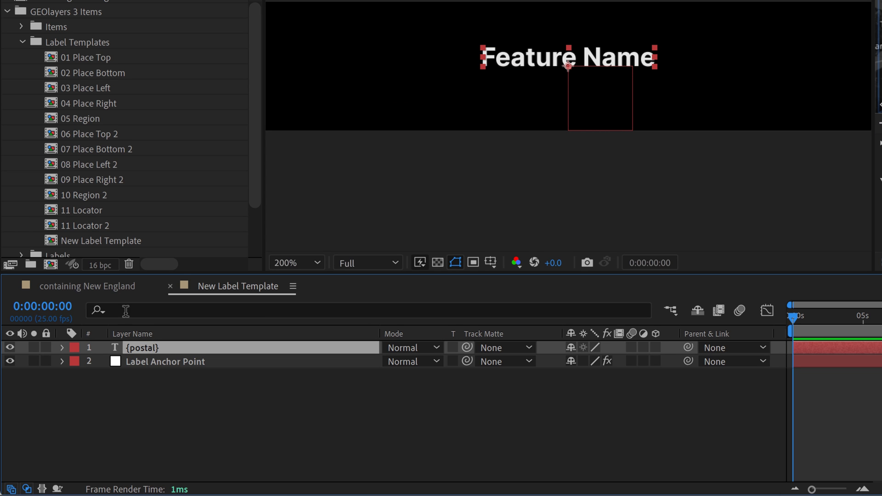
Step: In the New England comp, select all six state label layers and update them from the template
left_click(86, 286)
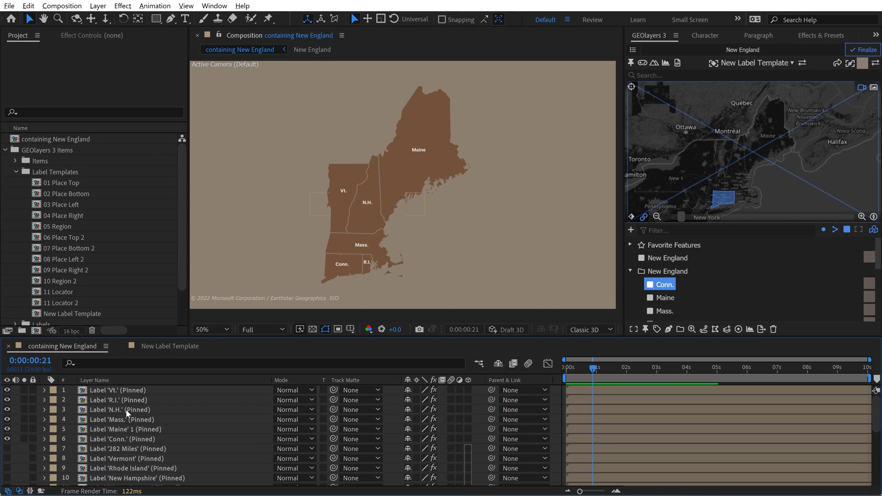
left_click(129, 372)
left_click(113, 439, "shift")
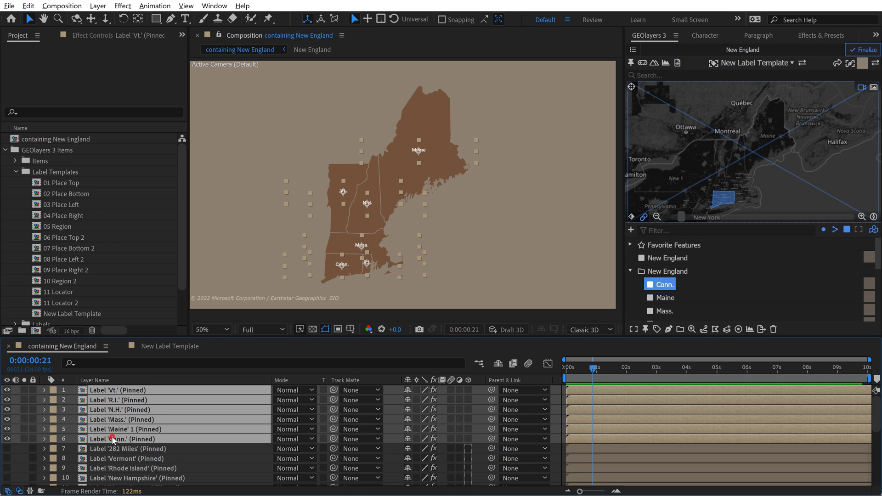
left_click(802, 62)
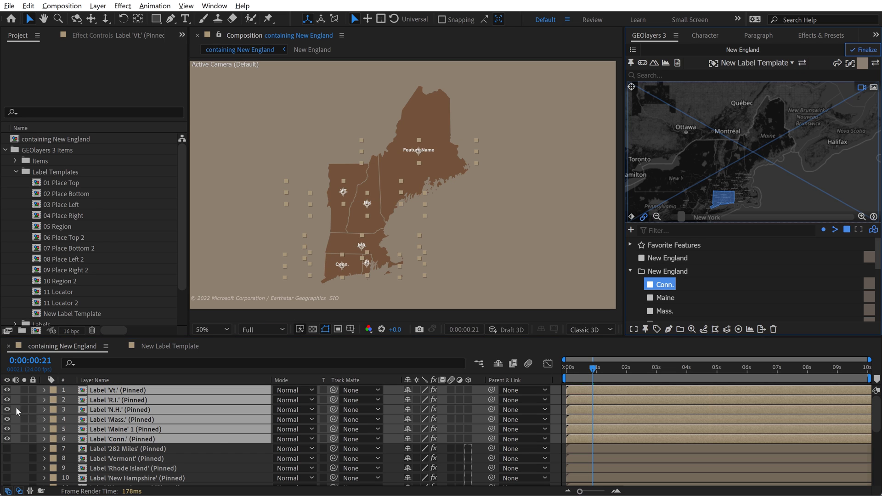
Step: Preview the enlarged map to confirm the VT, NH, ME, MA, CT and RI labels
key("grave")
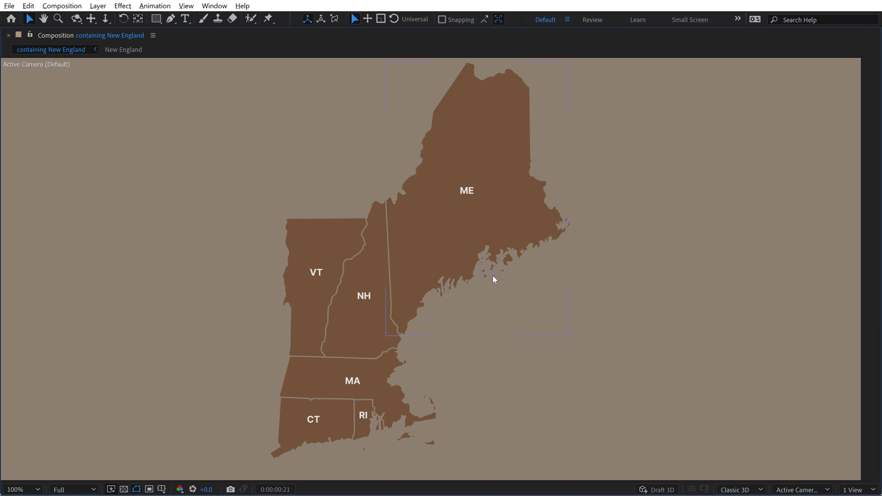
left_click(421, 277)
key("grave")
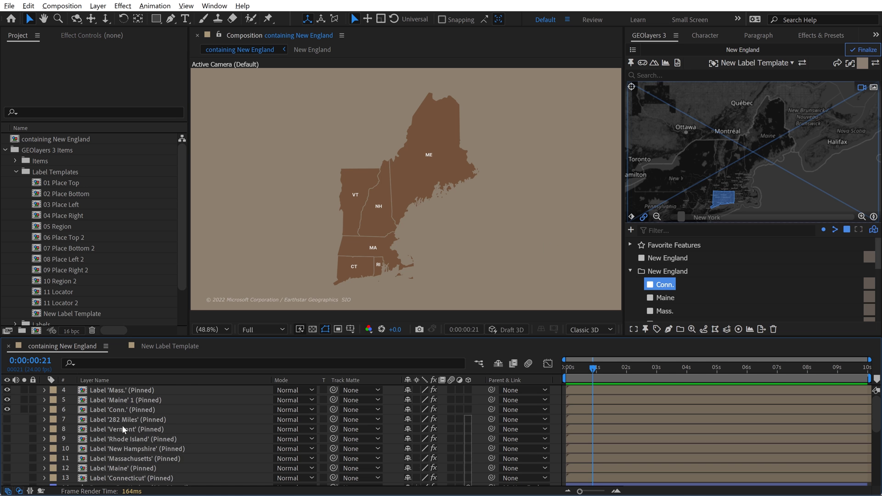
Step: Show the Boston - Bar Harbor route and Boston marker, and pan toward the route's northern end
scroll(123, 427, "down", 1)
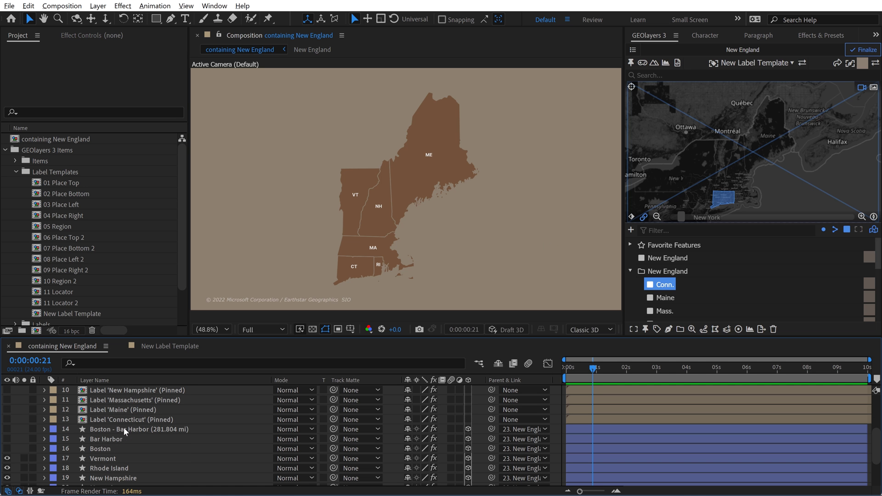
left_click(7, 428)
left_click(7, 449)
scroll(430, 186, "up", 3)
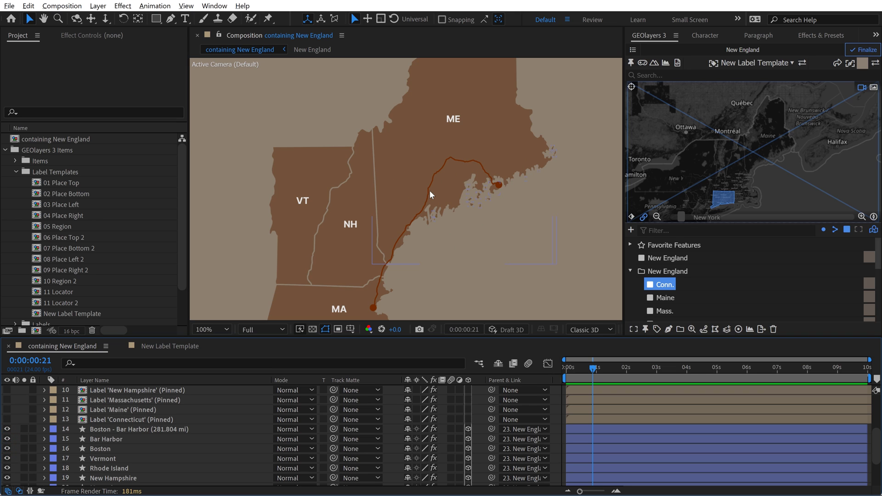
scroll(442, 180, "up", 2)
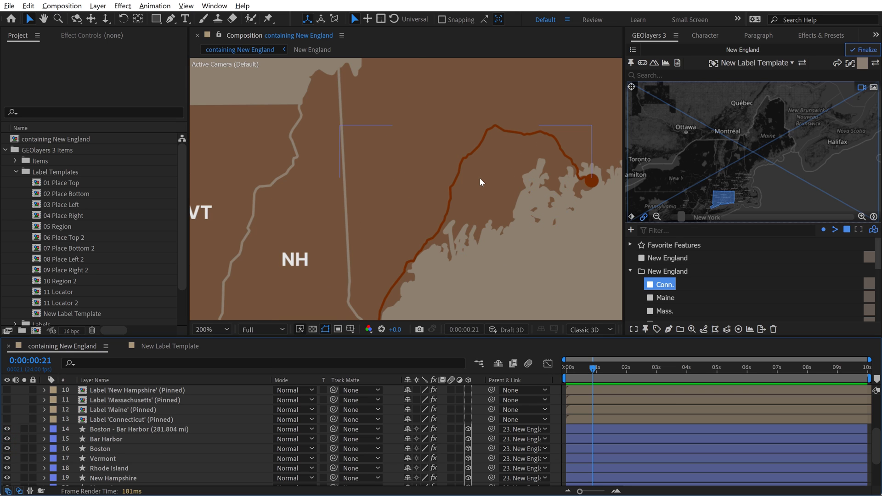
left_click_drag(480, 178, 405, 213)
Step: Open the Boston - Bar Harbor route's feature properties and review its data, including distance 281.804
left_click(662, 271)
scroll(698, 266, "down", 2)
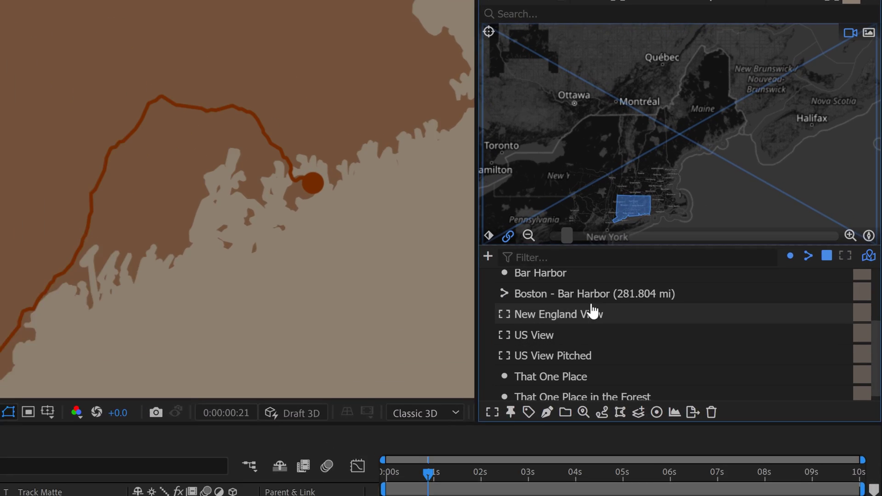
left_click(561, 292)
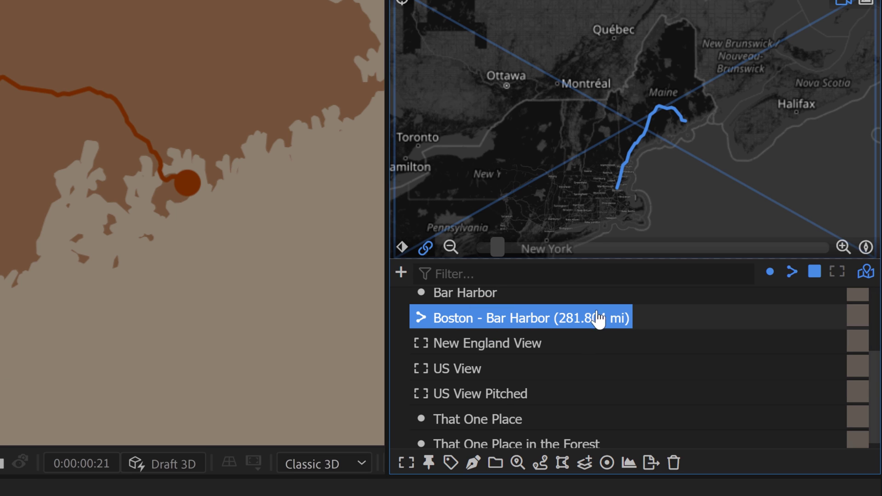
left_click(517, 463)
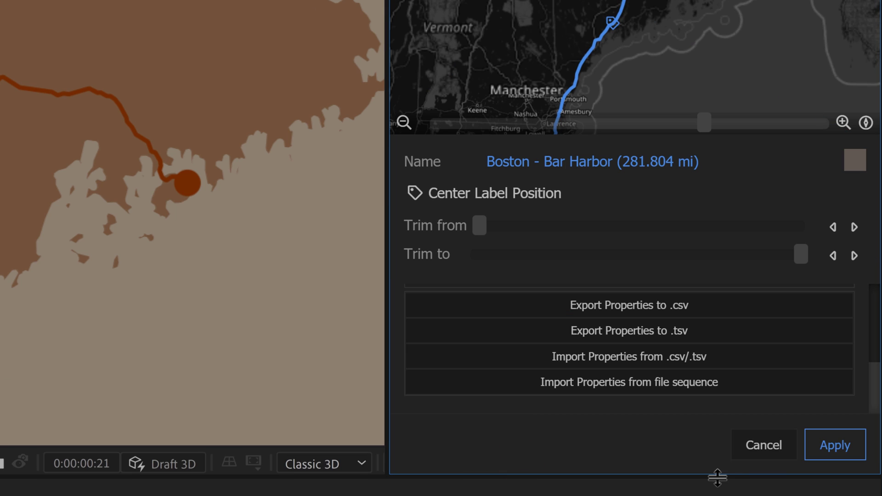
scroll(859, 386, "up", 2)
left_click_drag(874, 388, 872, 354)
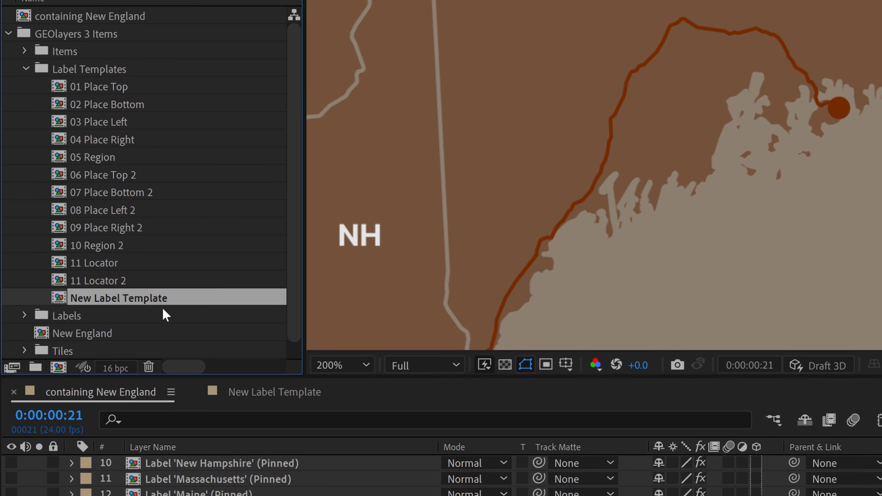
Step: Duplicate New Label Template as Distance and rename the original to Abbreviated States
key("ctrl+d")
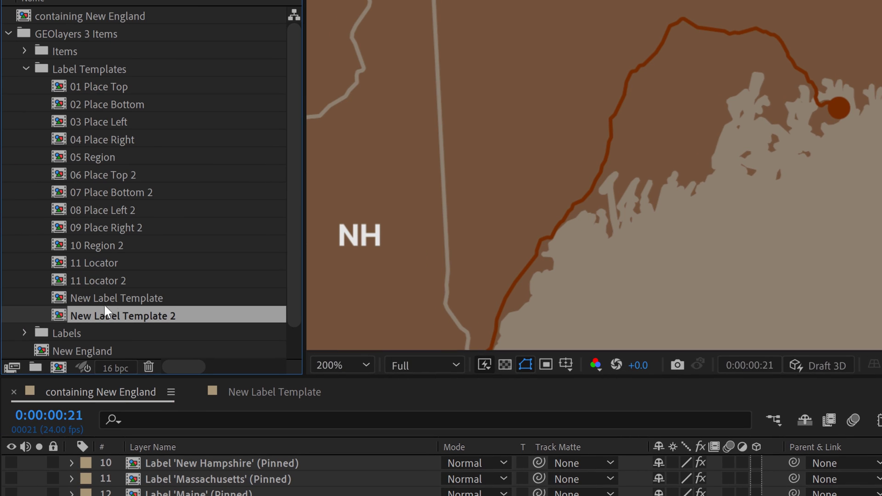
key("Return")
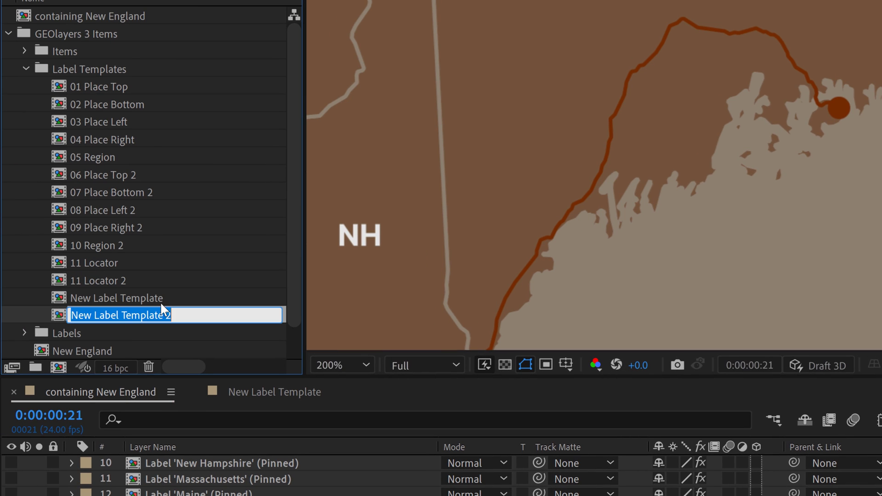
type("Distance")
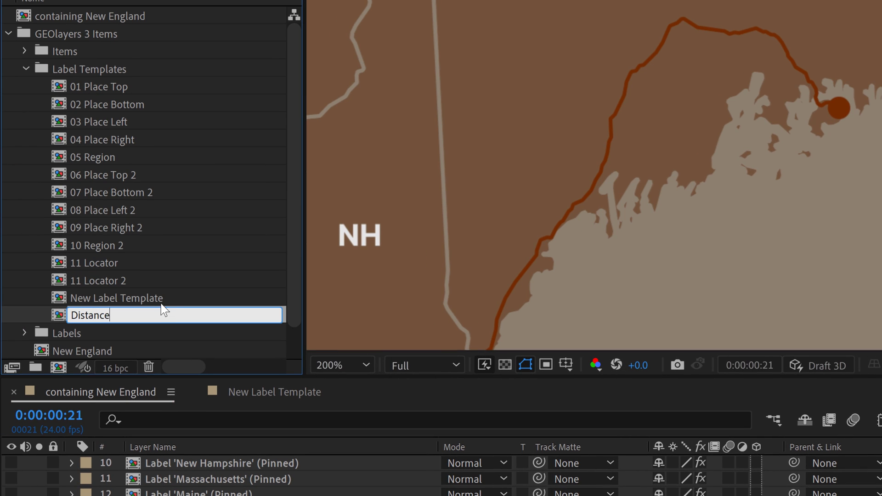
key("Return")
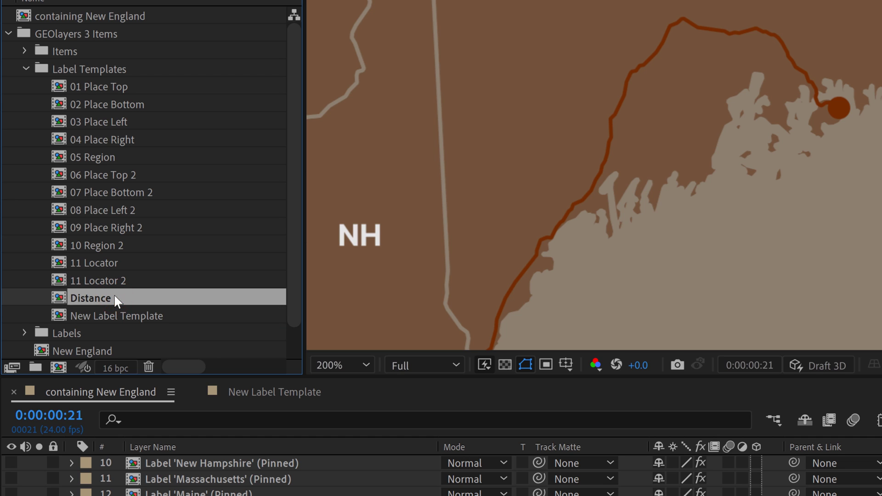
left_click(105, 311)
key("Return")
type("Abbreviated States")
key("Return")
Step: In the Distance template, rename the {postal} text layer to 'Distance: {distance}'
double_click(82, 315)
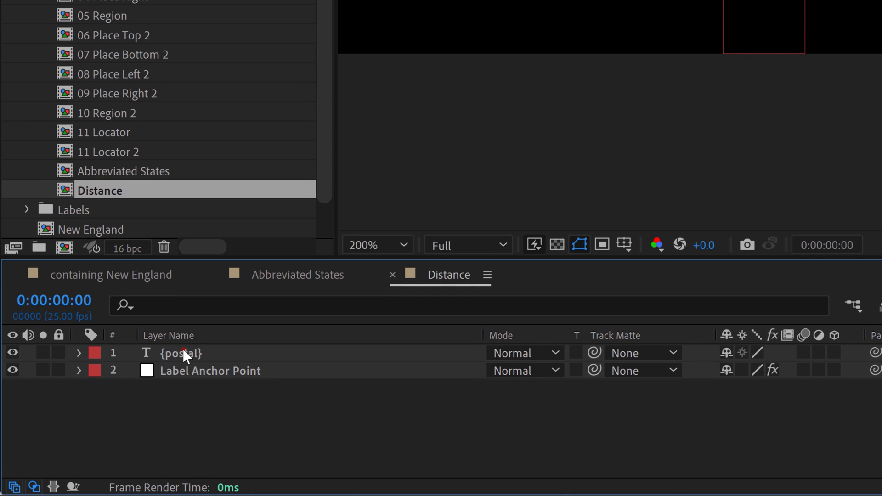
left_click(171, 425)
key("Return")
key("Right")
key("Left")
key("BackSpace")
key("BackSpace")
key("BackSpace")
key("BackSpace")
key("BackSpace")
key("BackSpace")
type("distance")
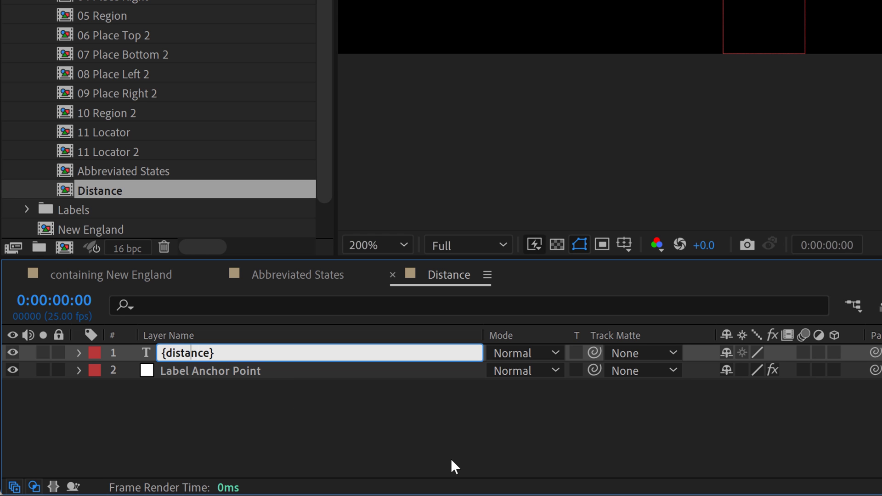
key("Home")
type("Distan")
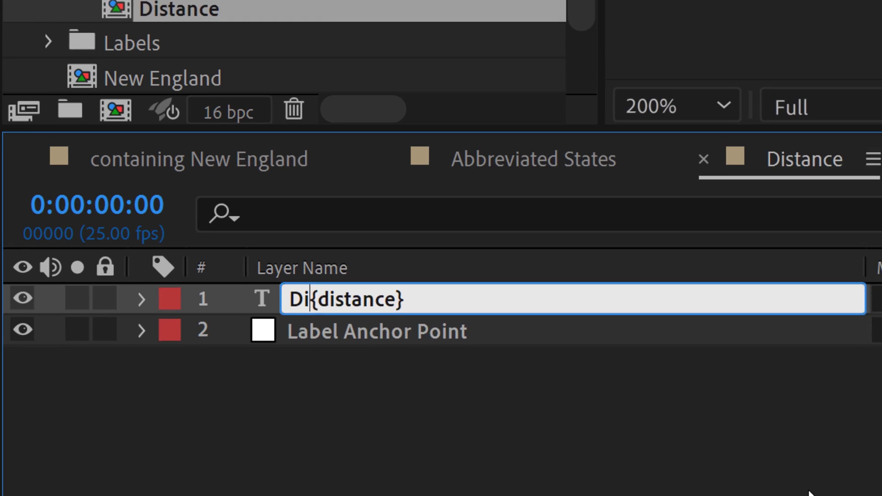
type("ce:")
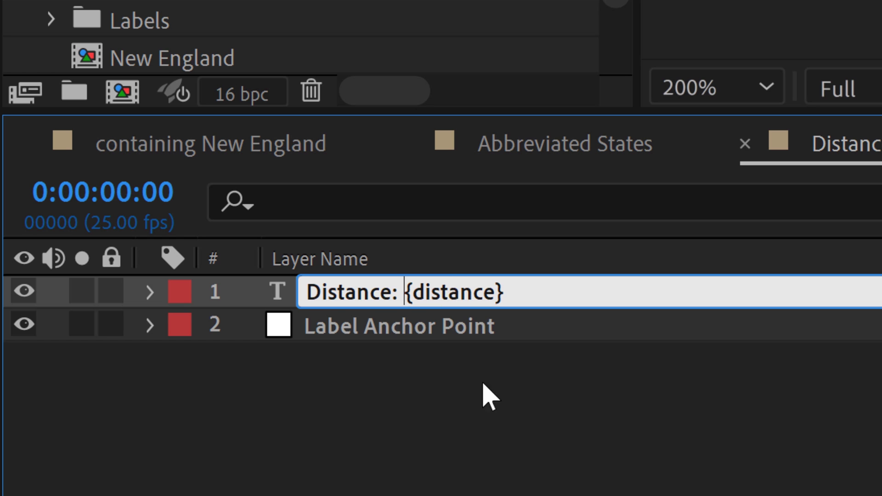
key("Return")
left_click(201, 151)
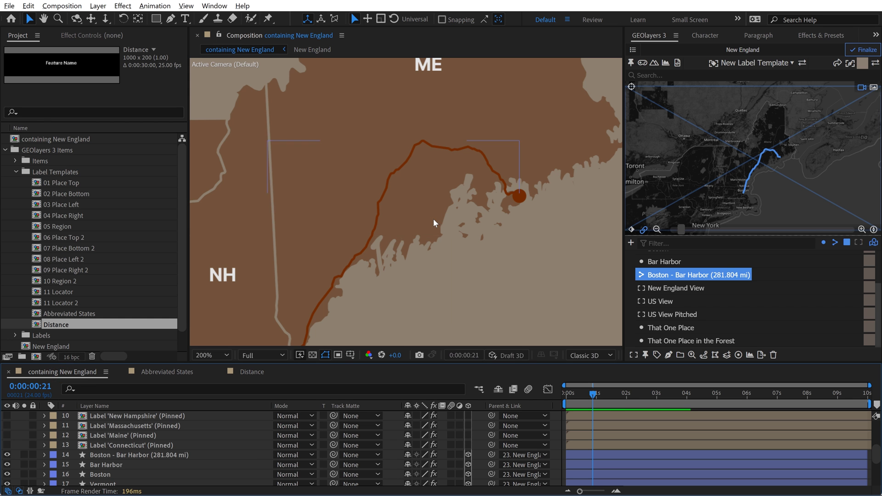
Step: Zoom out to all of New England and choose the Distance label template in GEOlayers
key("h")
scroll(434, 219, "down", 2)
key("v")
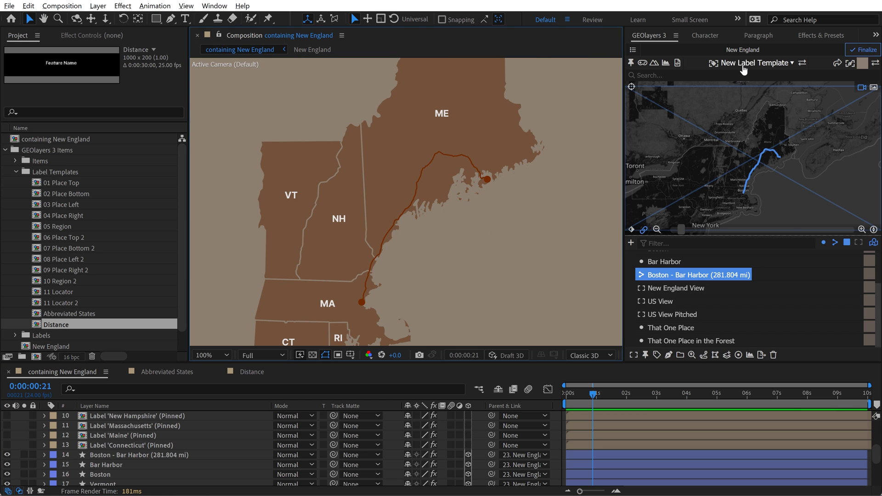
left_click(744, 63)
scroll(735, 174, "down", 2)
left_click(705, 193)
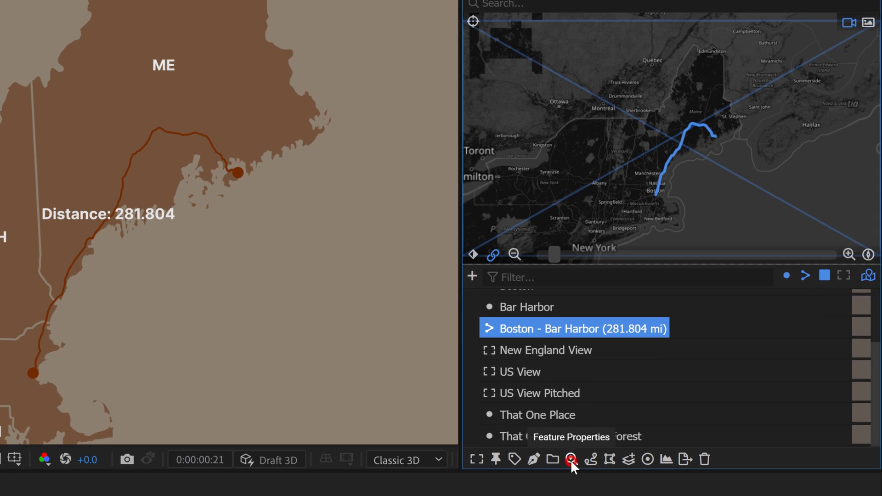
Step: Drag the Boston - Bar Harbor label position marker up to the route's northern bend in Maine
left_click(572, 460)
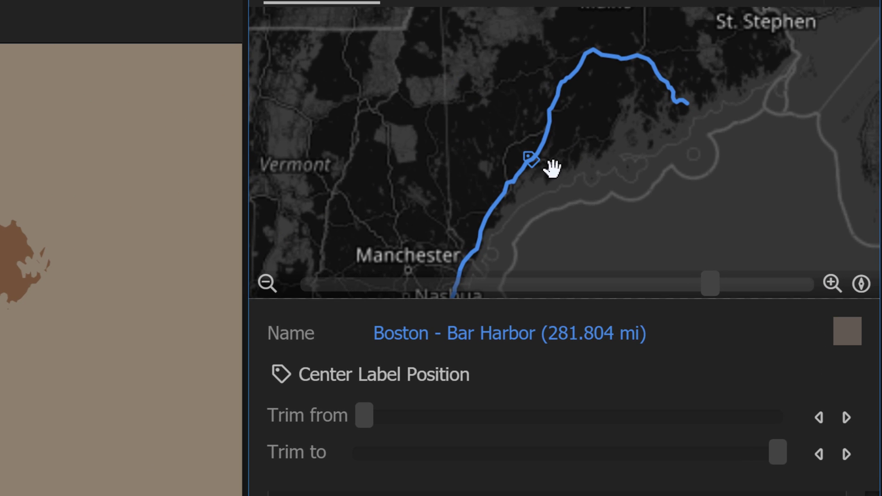
mouse_move(533, 160)
left_mouse_down()
mouse_move(538, 189)
mouse_move(633, 112)
mouse_move(644, 69)
mouse_move(595, 54)
left_mouse_up()
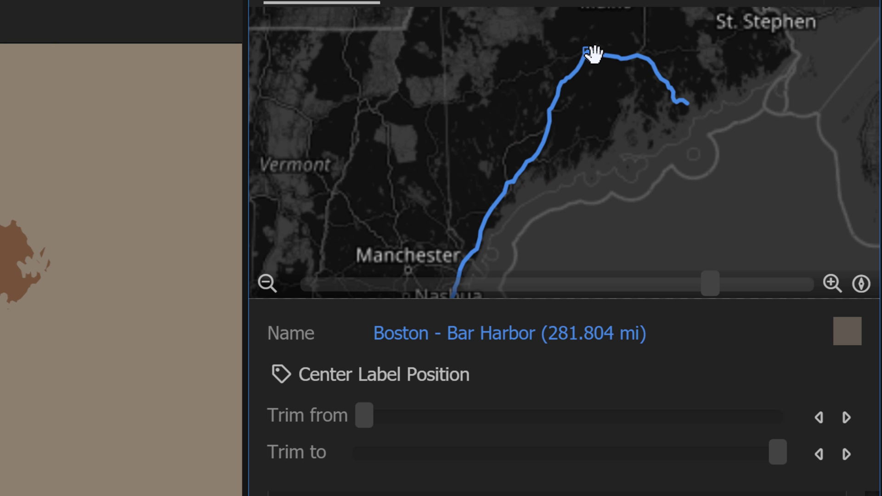
left_click(588, 52)
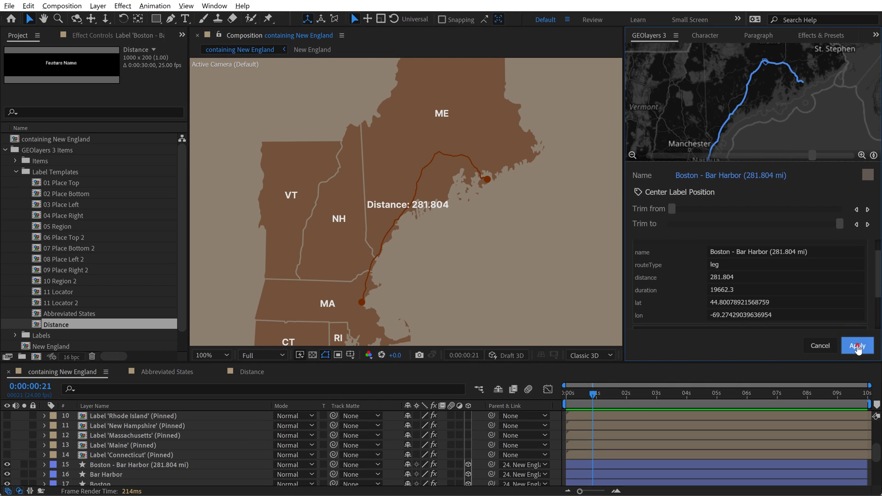
Step: Apply the new position, delete the old route label layer and add a fresh Distance label
left_click(857, 347)
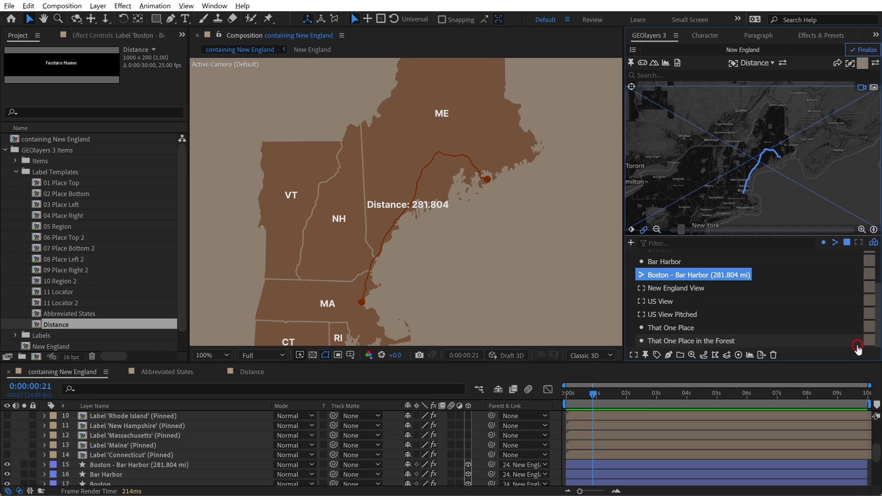
left_click(132, 412)
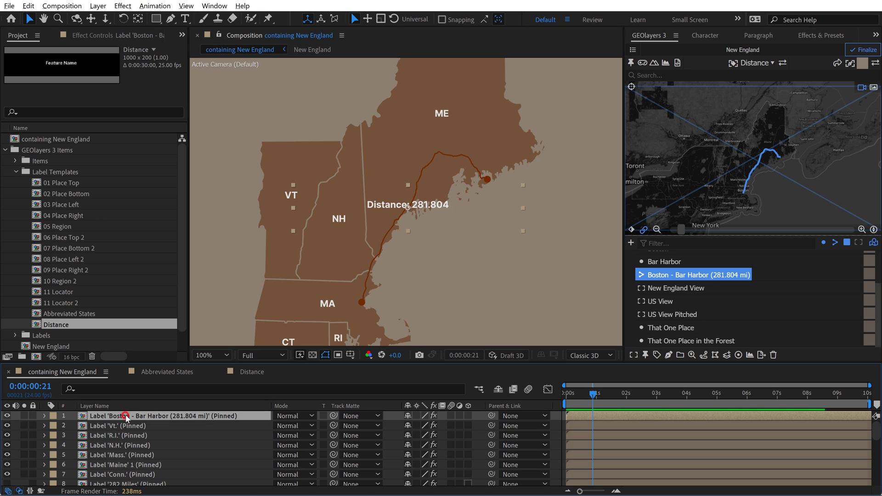
key("Delete")
left_click(657, 355)
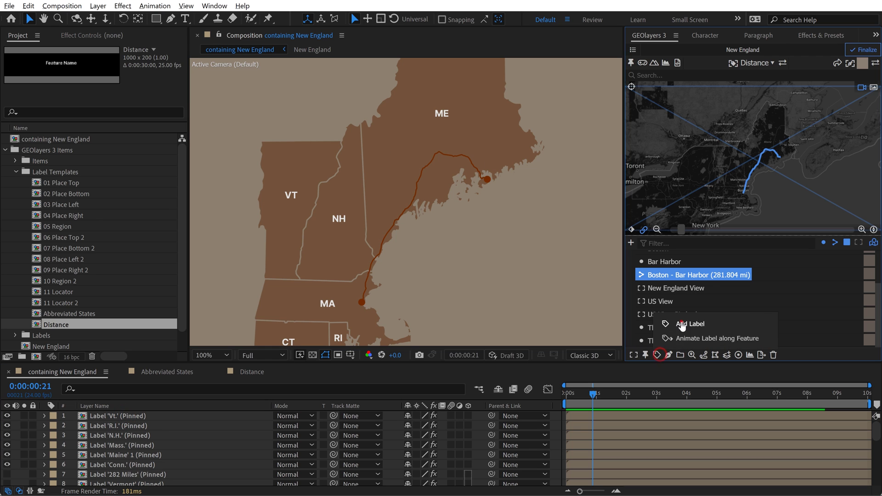
left_click(679, 324)
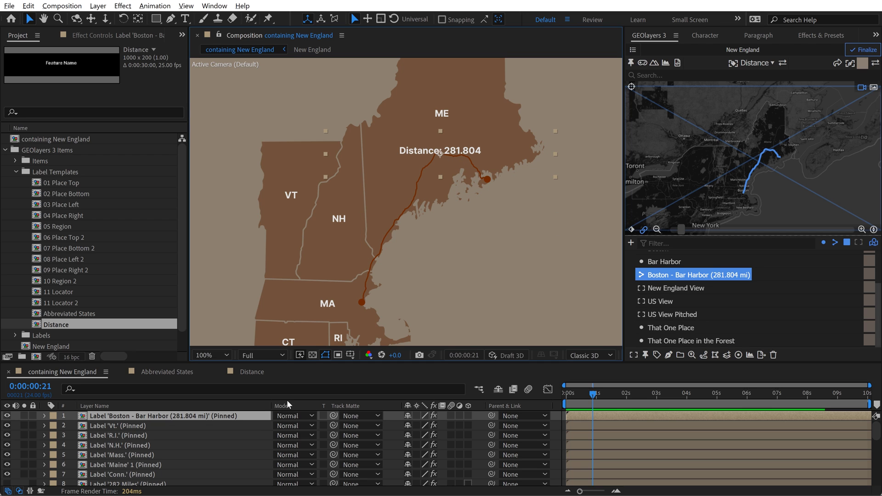
left_click(14, 440)
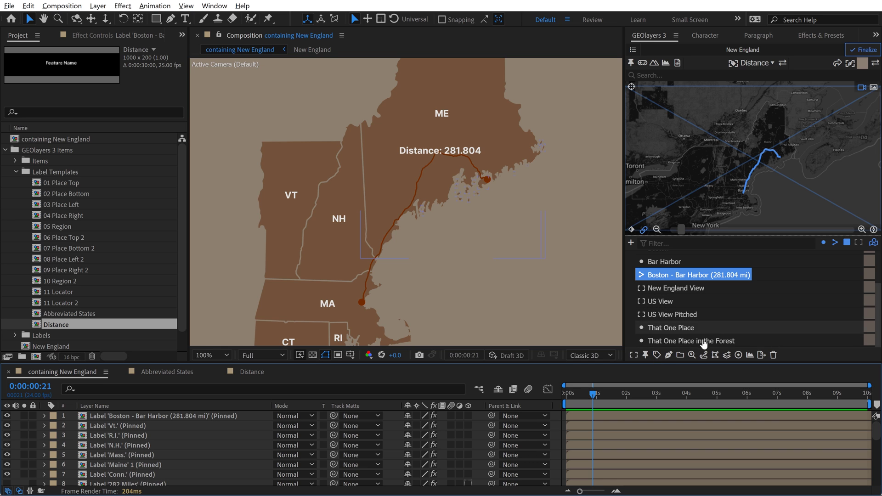
Step: Centre the Boston - Bar Harbor label position in its feature properties and apply it
left_click(693, 356)
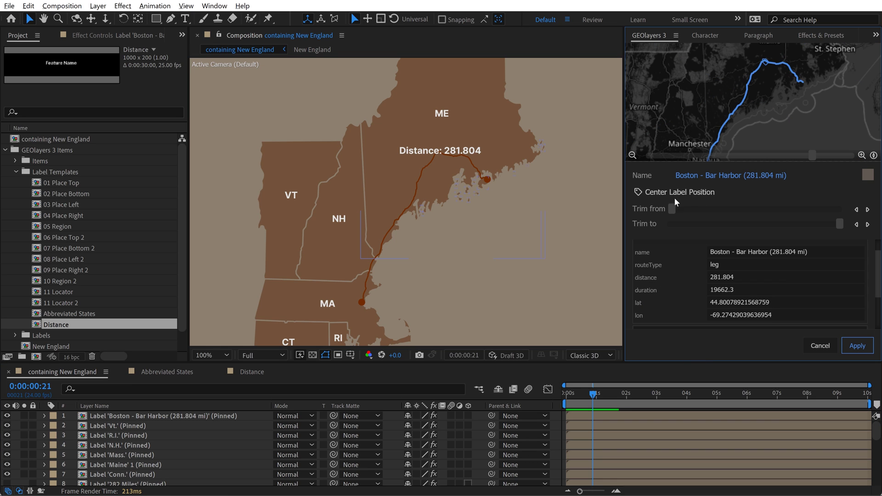
left_click(673, 196)
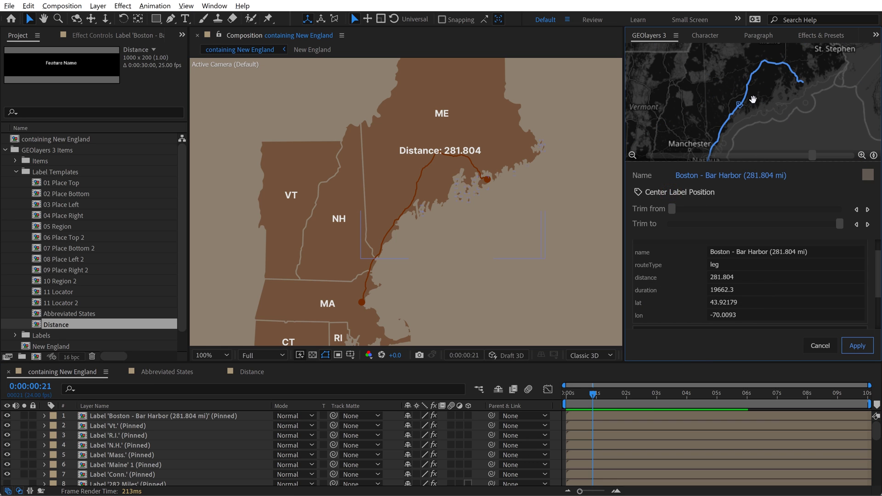
left_click(857, 345)
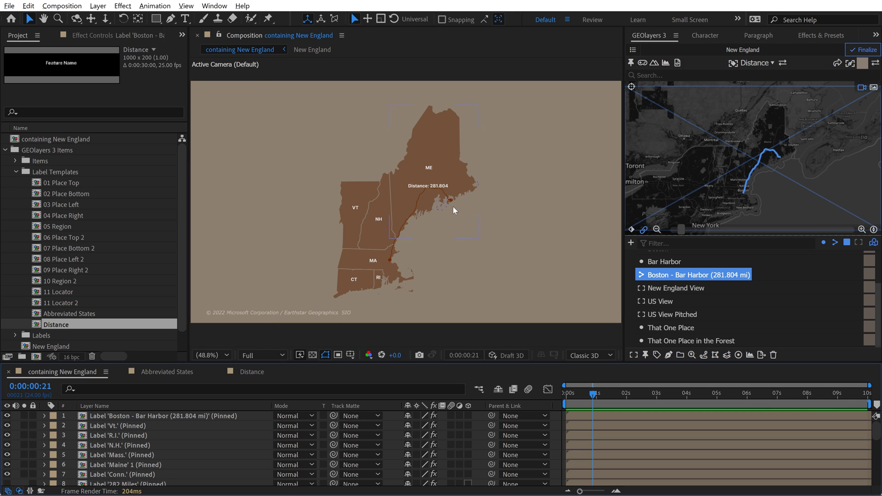